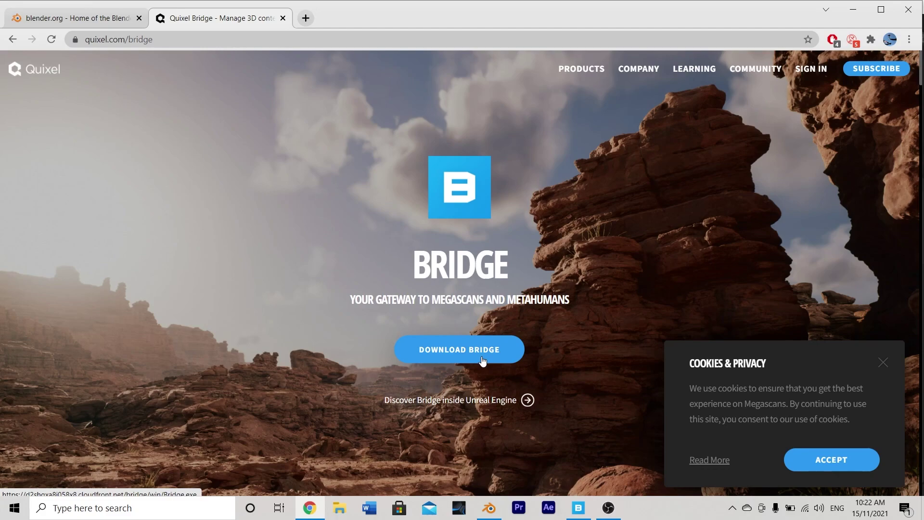
# Switch from the Quixel Bridge page in Chrome to the running Blender window
pyautogui.click(489, 508)
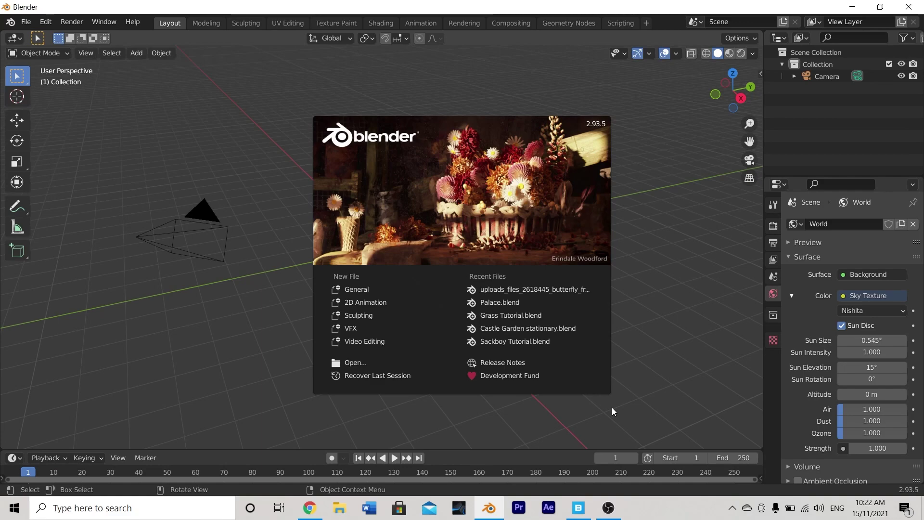
# Dismiss the splash screen and set the render engine to Cycles with GPU Compute
pyautogui.click(677, 295)
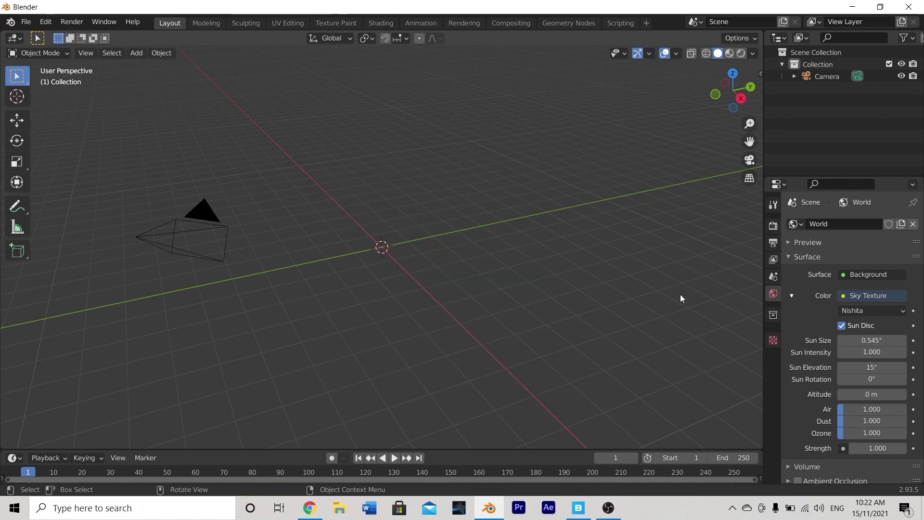
pyautogui.click(774, 226)
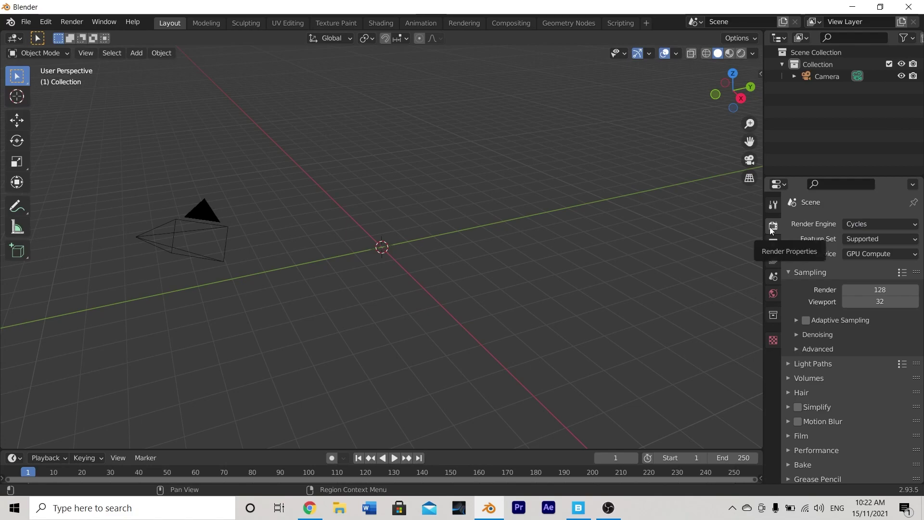
pyautogui.click(861, 225)
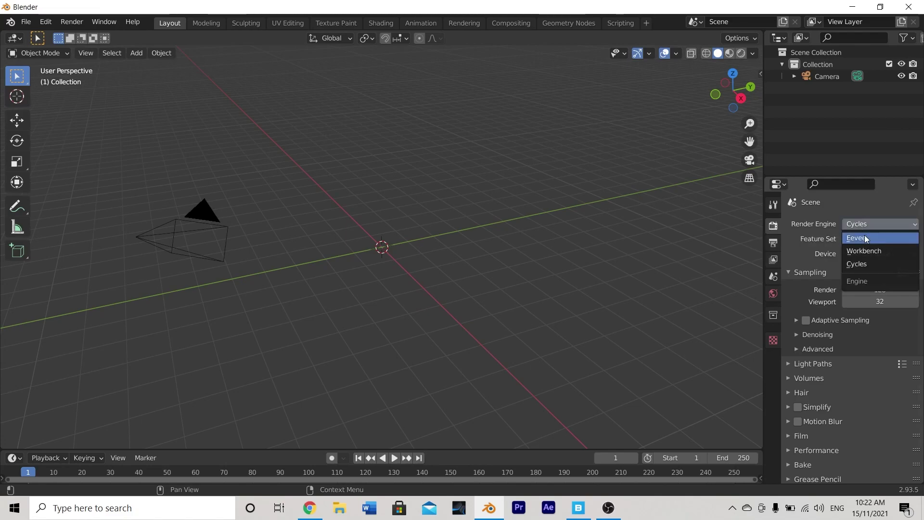
pyautogui.click(865, 238)
pyautogui.click(865, 225)
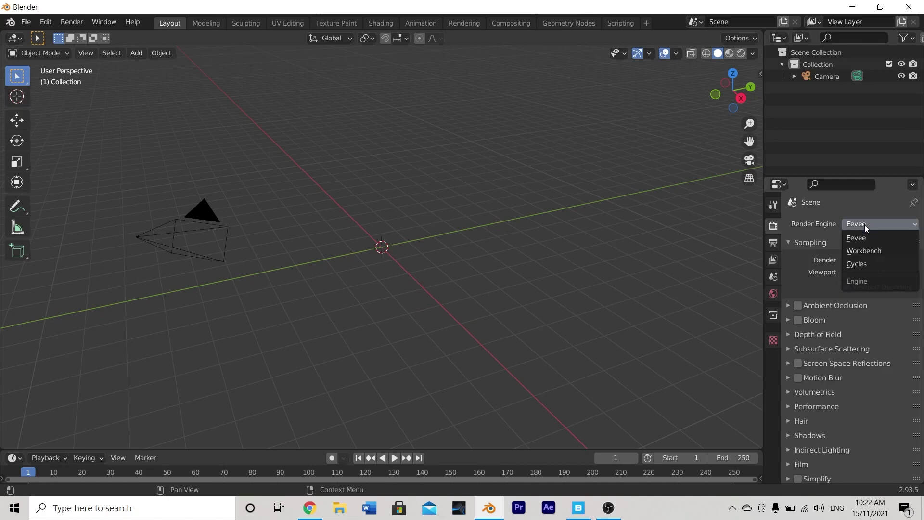
pyautogui.click(863, 263)
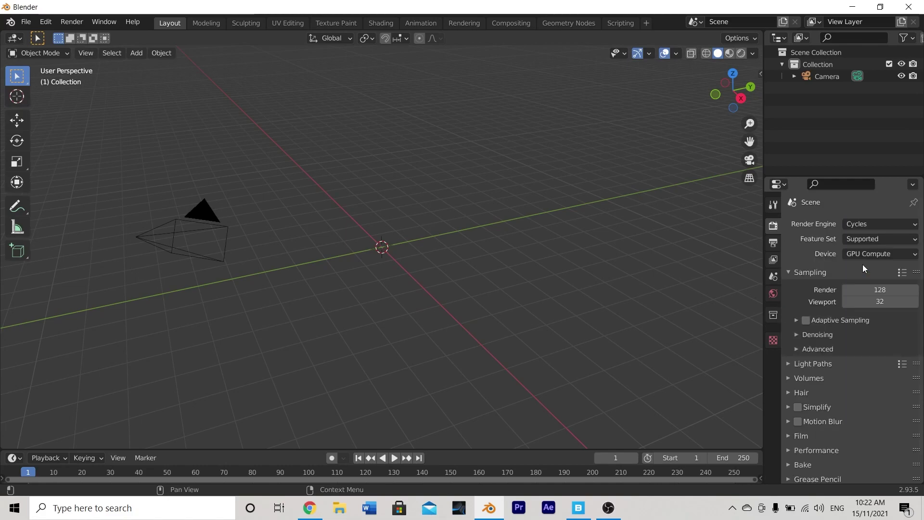
pyautogui.click(860, 253)
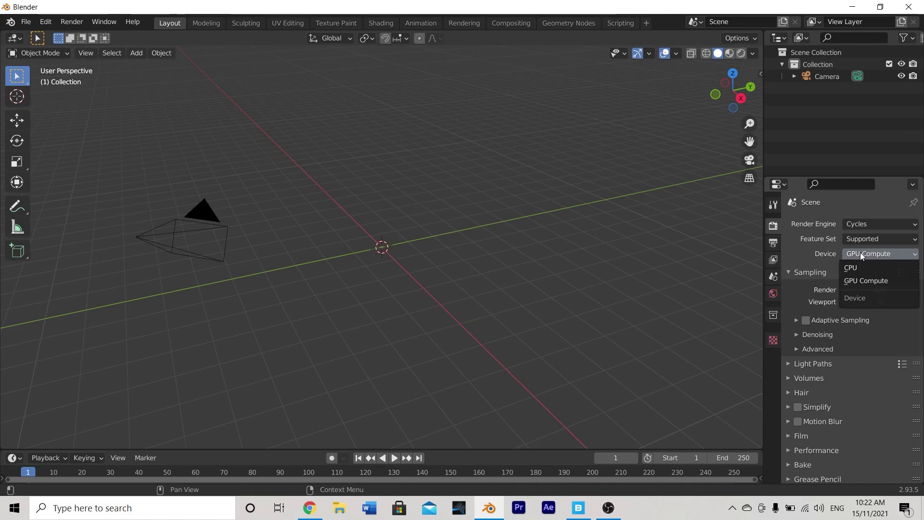
pyautogui.click(860, 252)
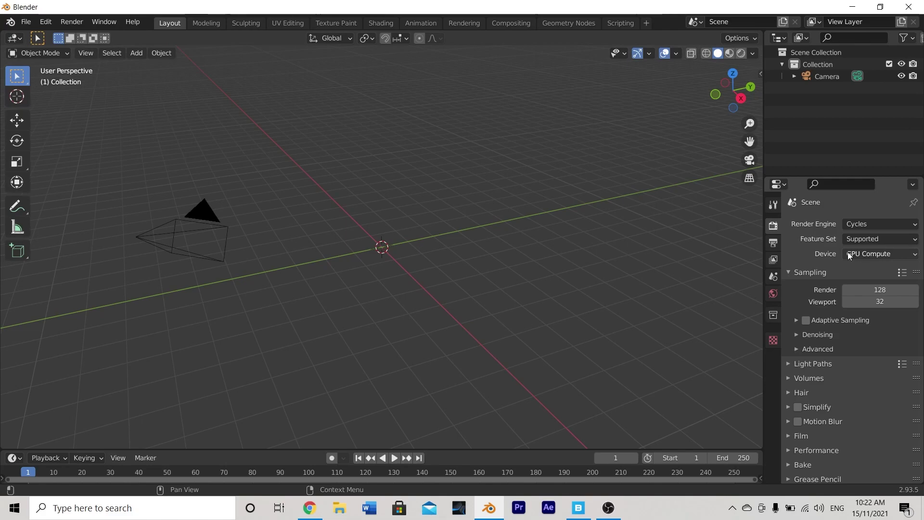
pyautogui.click(46, 22)
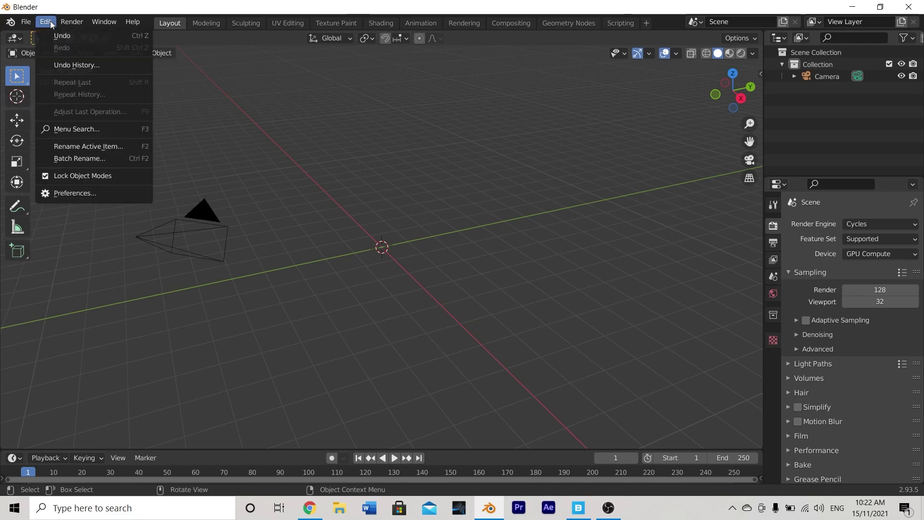
pyautogui.click(76, 193)
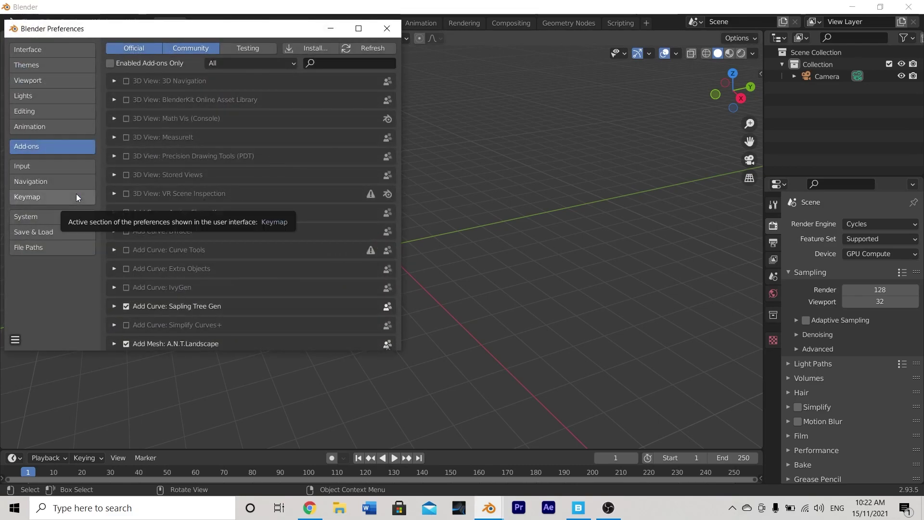
pyautogui.click(52, 215)
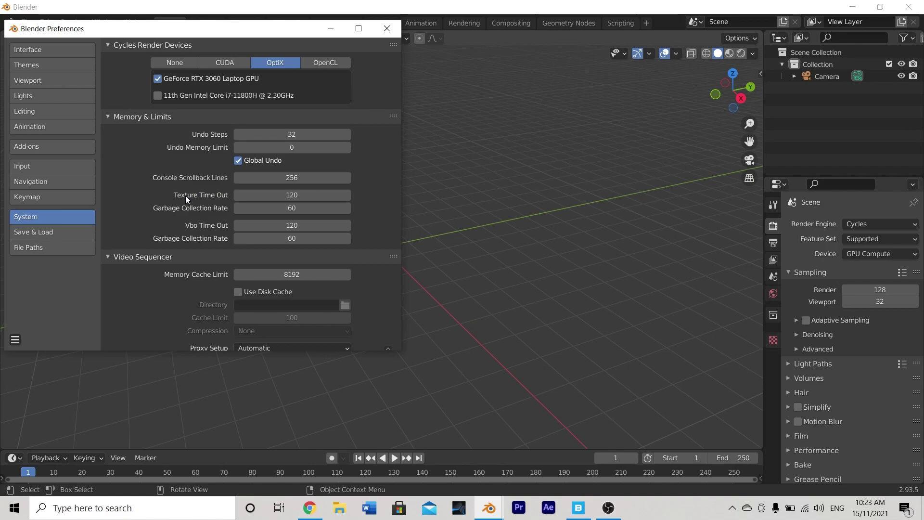
pyautogui.click(54, 151)
pyautogui.click(333, 63)
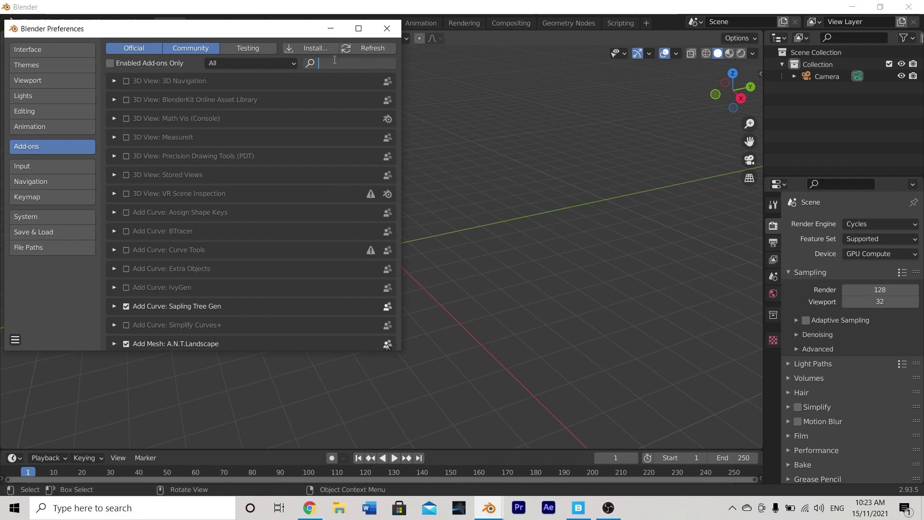
pyautogui.write('lands')
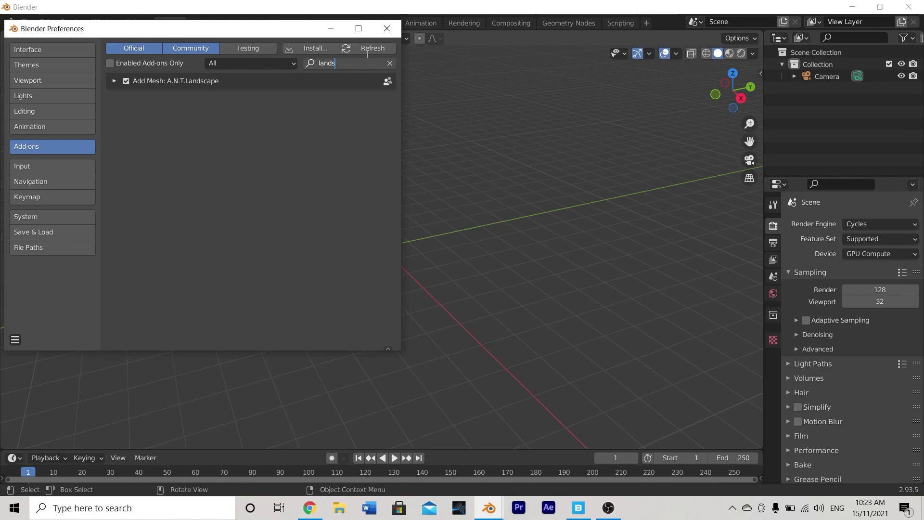
pyautogui.click(15, 340)
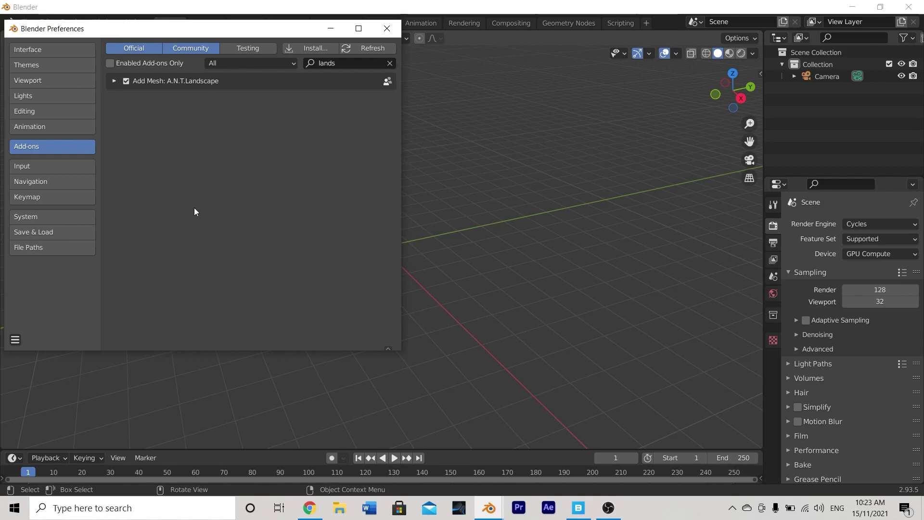
# Close the preferences window and add a Landscape terrain mesh to the scene
pyautogui.click(396, 28)
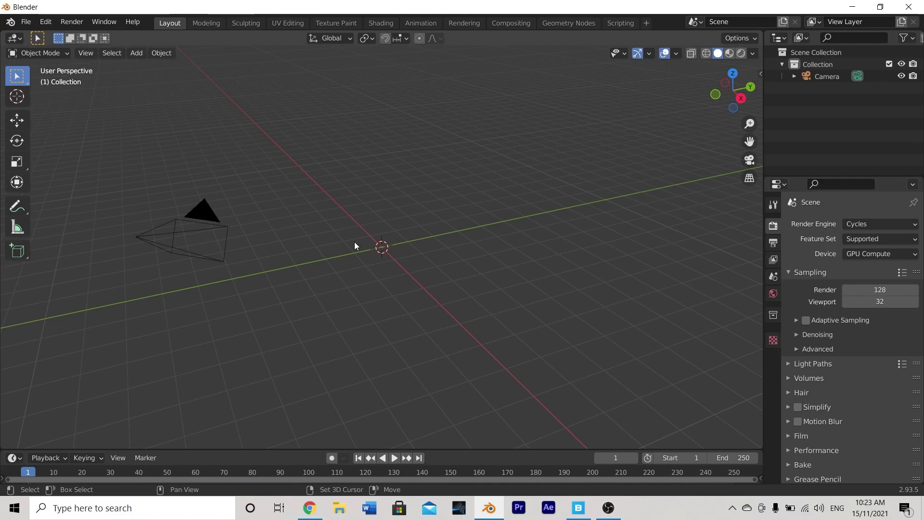
pyautogui.hotkey('shift', 'a')
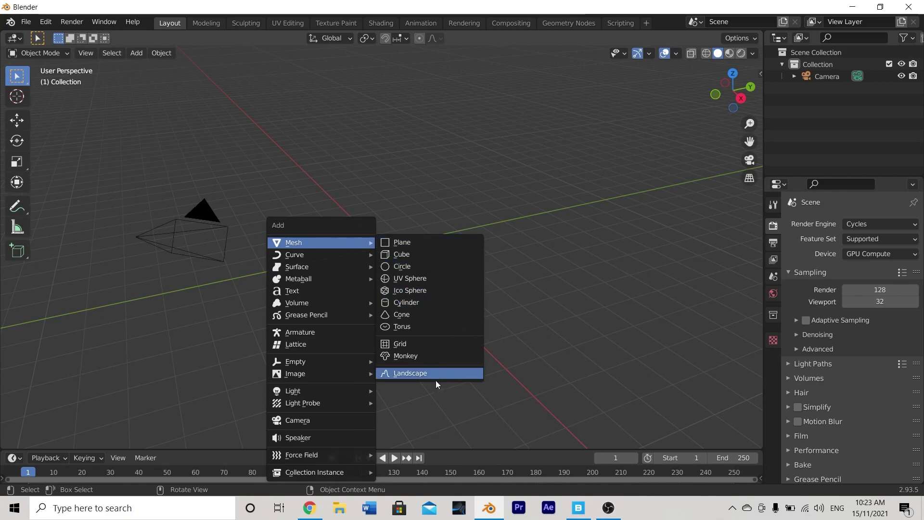
pyautogui.click(405, 373)
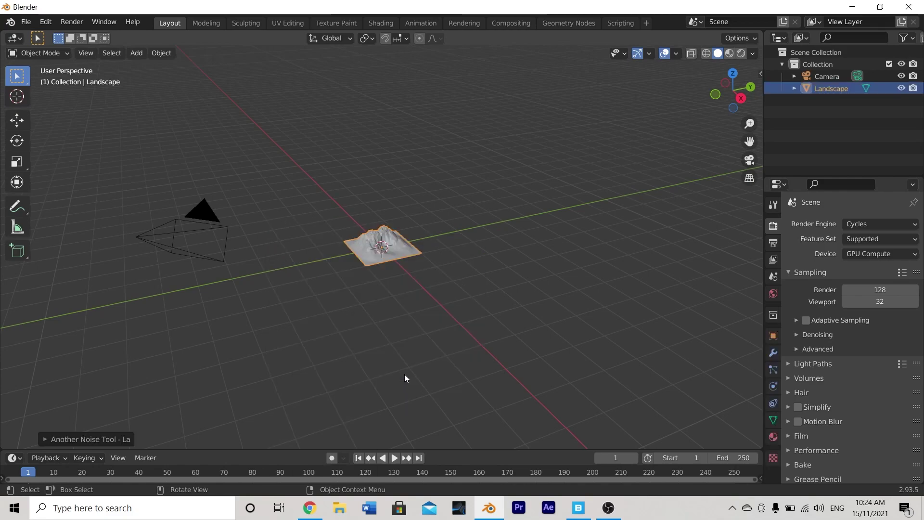
# Apply the 'cauliflower hills' preset, giving Hybrid MFractal noise with Voronoi F1 and seed 860
pyautogui.click(43, 440)
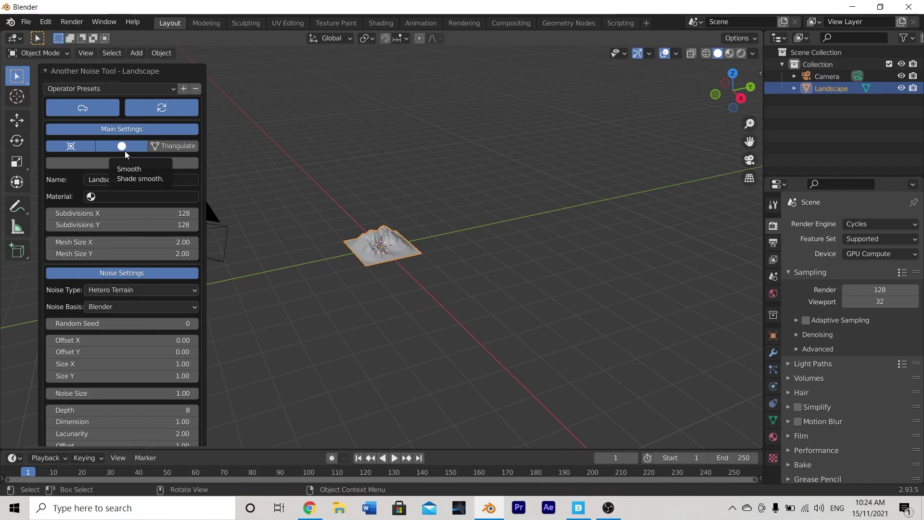
pyautogui.click(119, 87)
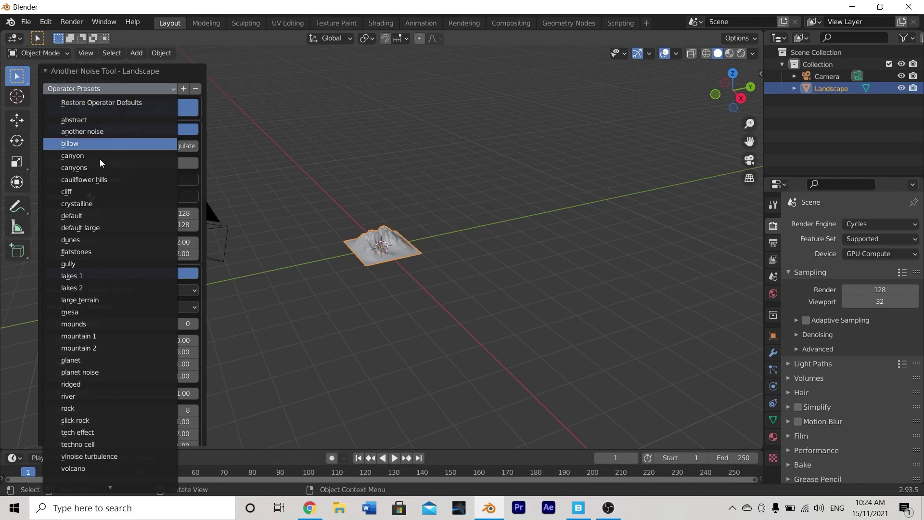
pyautogui.click(94, 180)
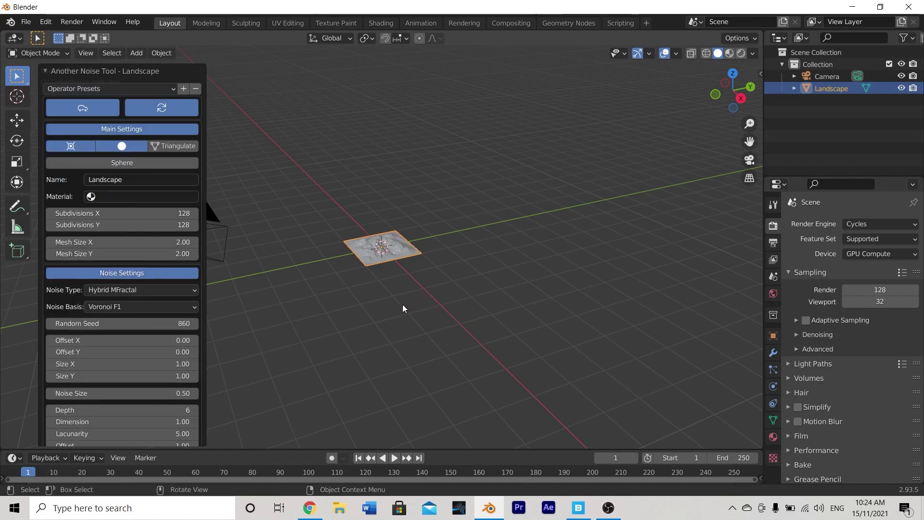
pyautogui.scroll(10, 401, 303)
pyautogui.scroll(-2, 400, 305)
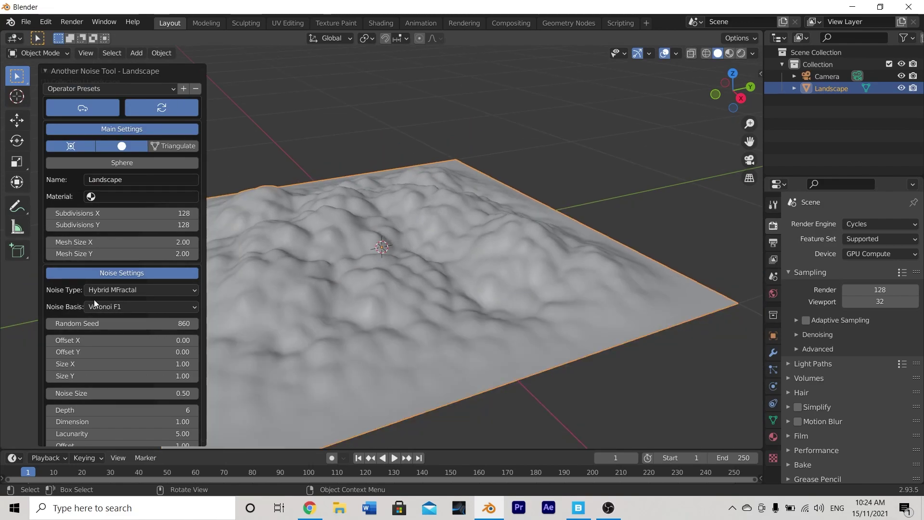
pyautogui.scroll(-4, 97, 300)
pyautogui.scroll(-1, 100, 302)
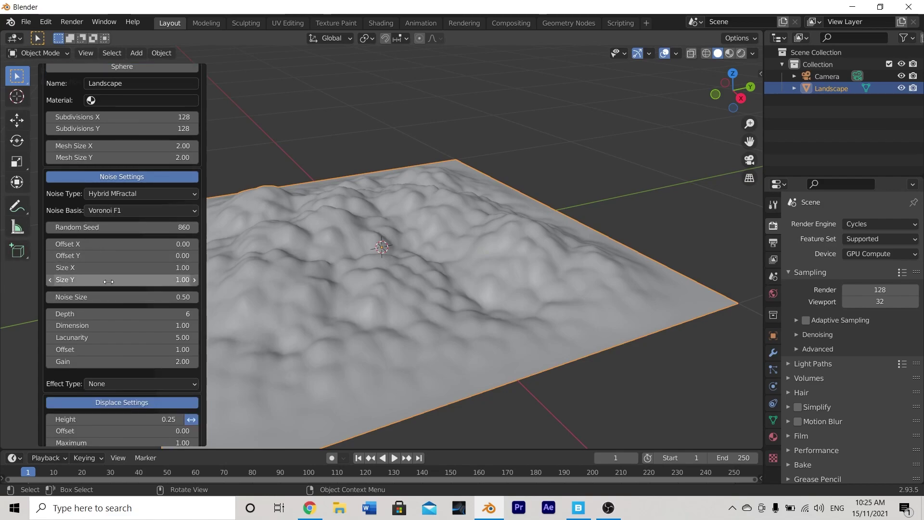
# Set the landscape noise size X and Y to 4 and raise the terrain height
pyautogui.click(135, 268)
pyautogui.write('4')
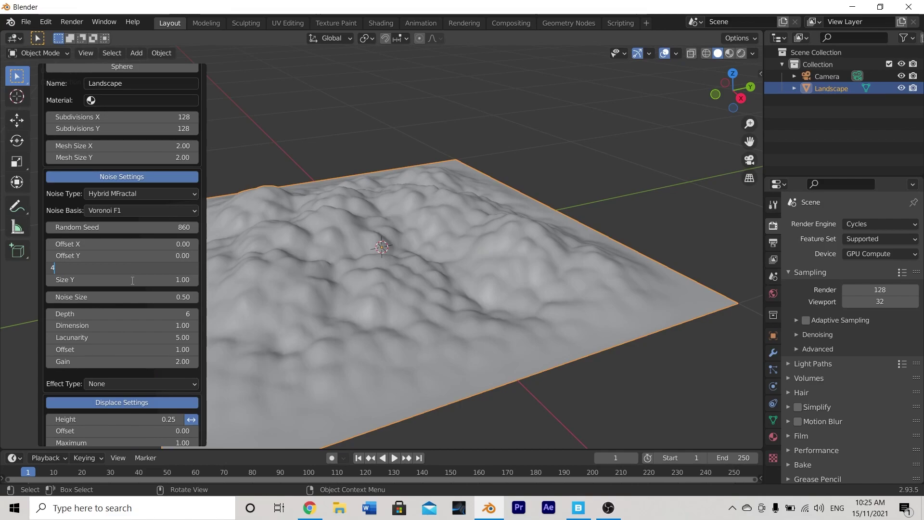
pyautogui.press('Return')
pyautogui.click(132, 279)
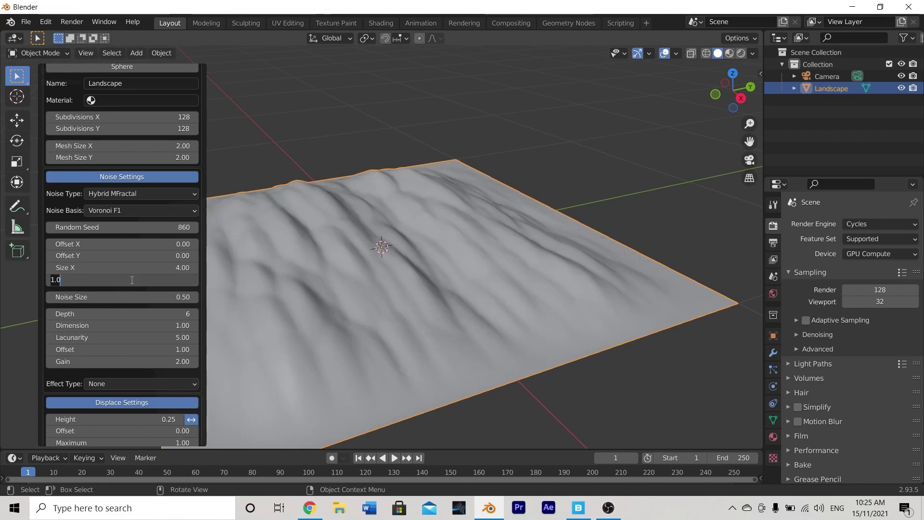
pyautogui.write('4')
pyautogui.press('Return')
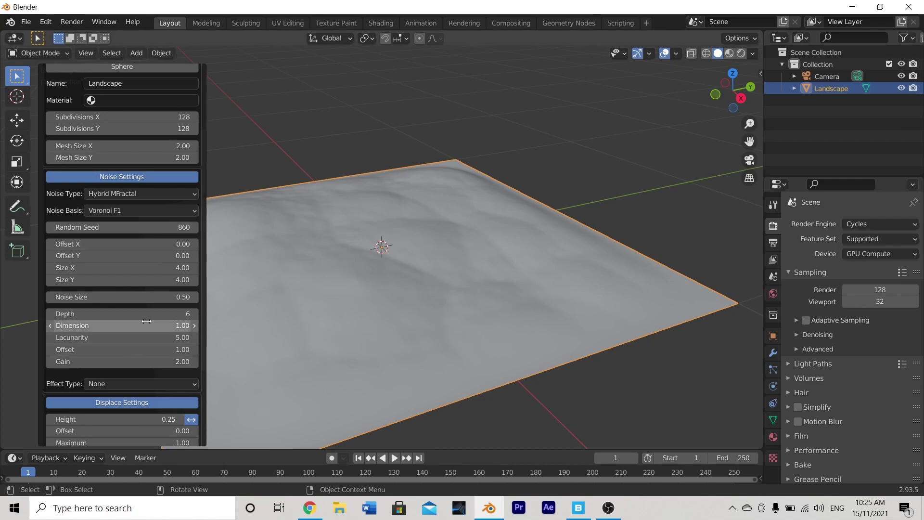
pyautogui.scroll(-3, 145, 324)
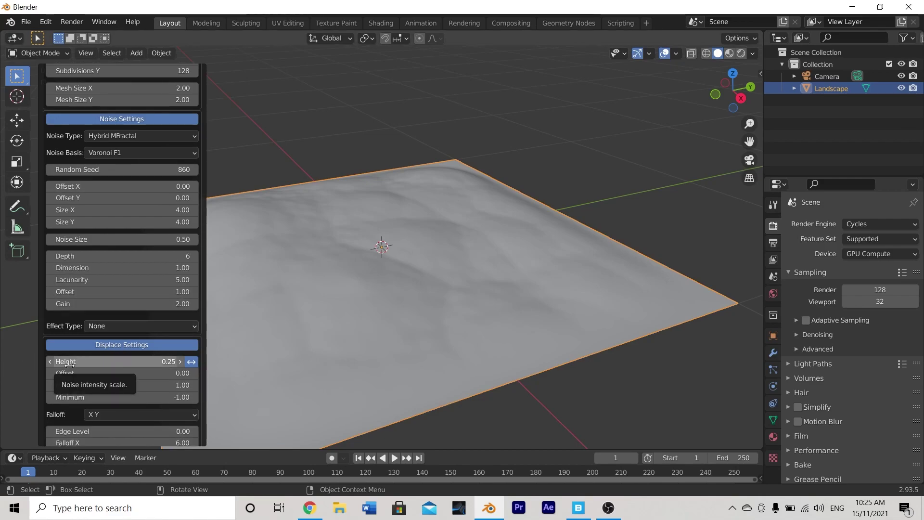
pyautogui.moveTo(148, 358); pyautogui.dragTo(193, 362)
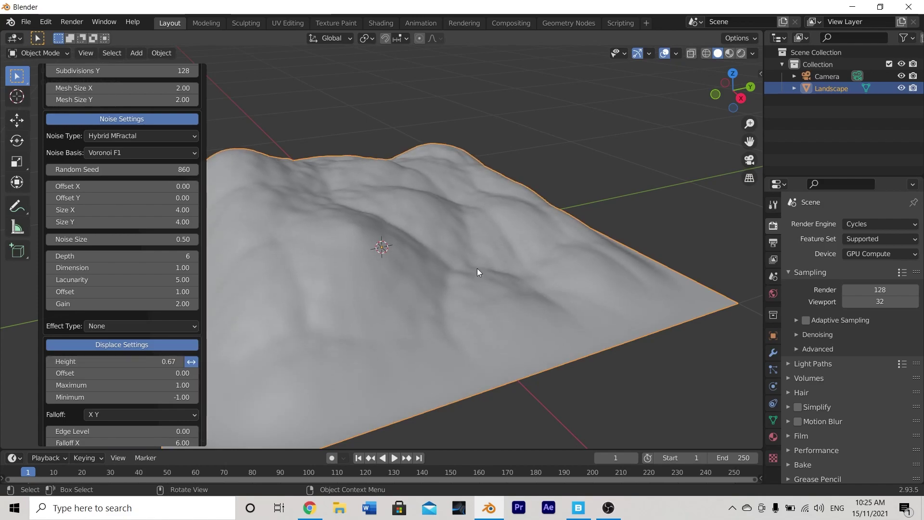
pyautogui.moveTo(477, 268); pyautogui.dragTo(342, 250, button='middle')
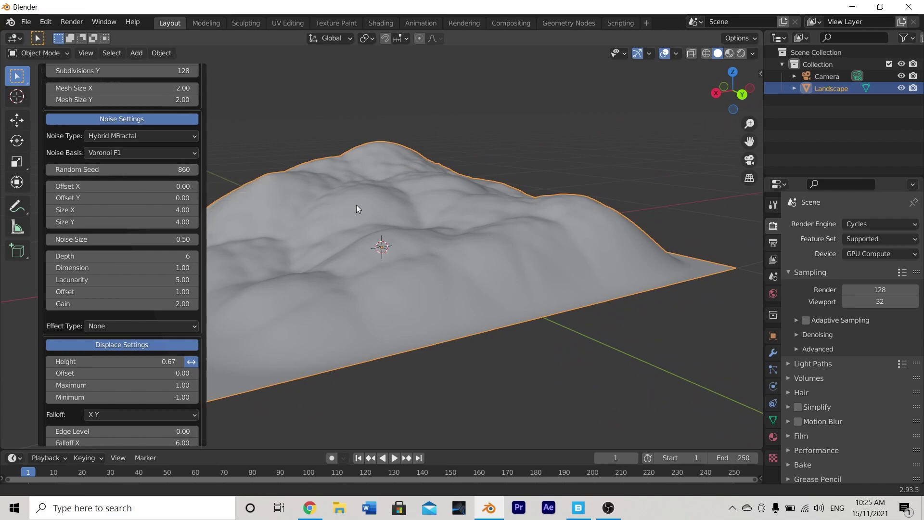
pyautogui.keyDown('shift'); pyautogui.moveTo(356, 204); pyautogui.dragTo(402, 244, button='middle'); pyautogui.keyUp('shift')
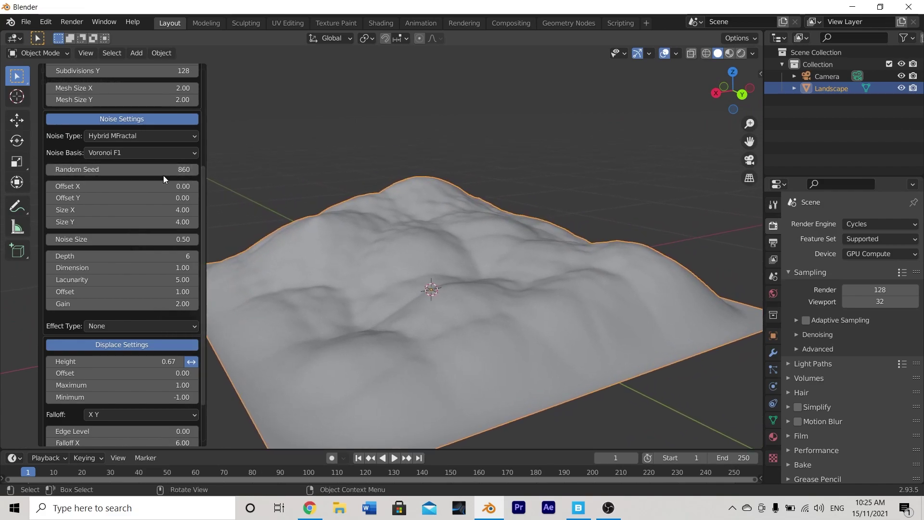
# Raise the random seed to 865 and inspect the new hill shape from a low side view
pyautogui.click(195, 169)
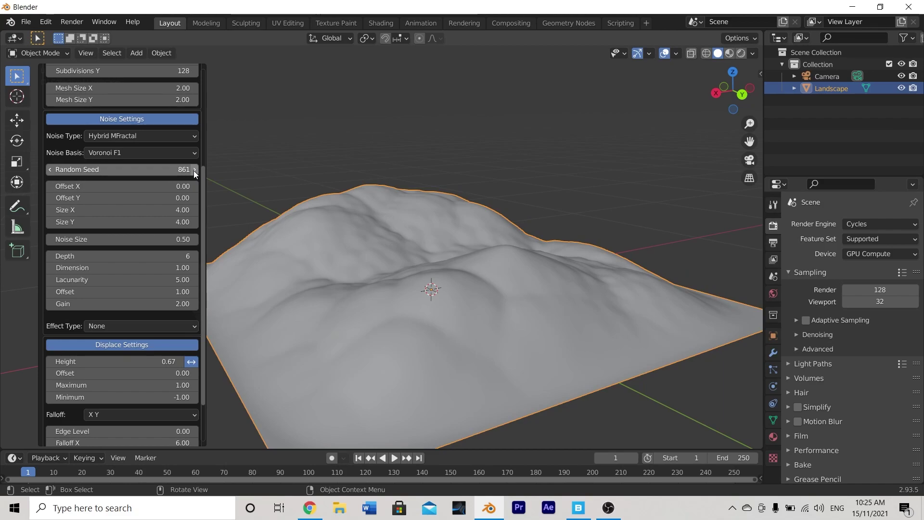
pyautogui.click(194, 170)
pyautogui.click(195, 170)
pyautogui.click(195, 169)
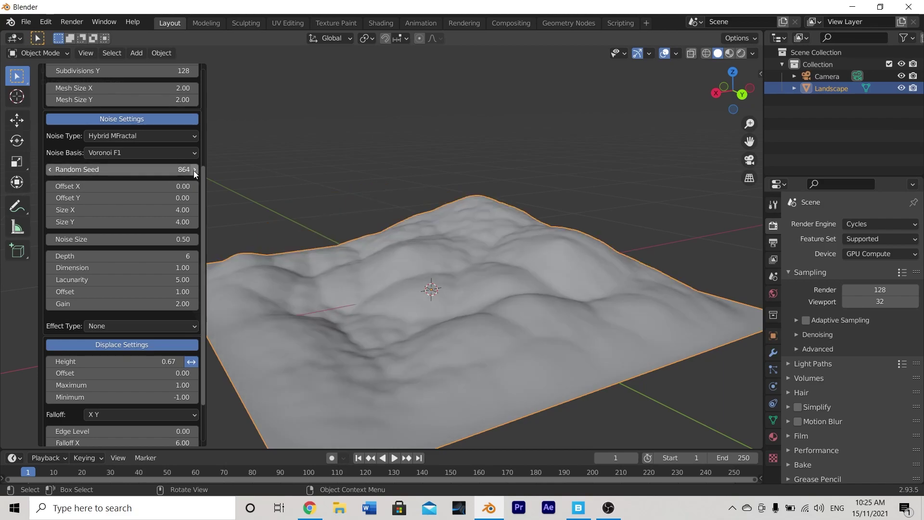
pyautogui.click(194, 169)
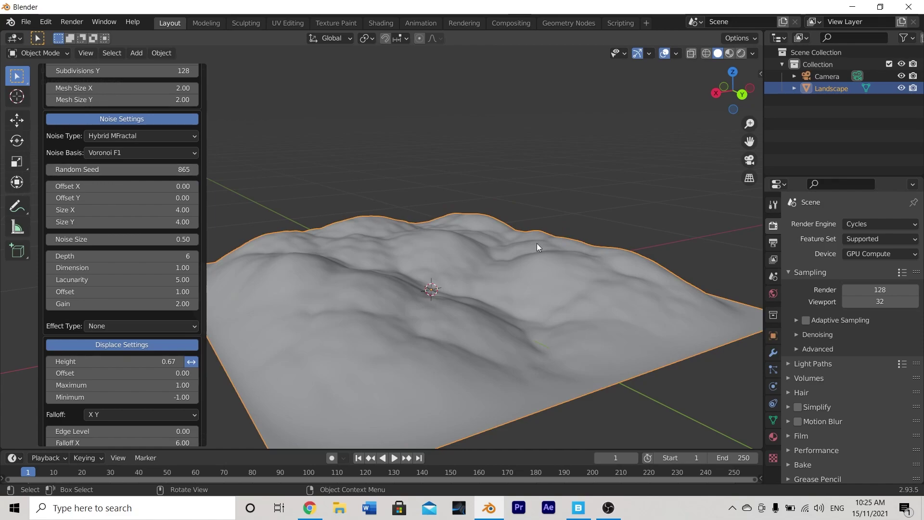
pyautogui.moveTo(537, 247); pyautogui.dragTo(446, 296, button='middle')
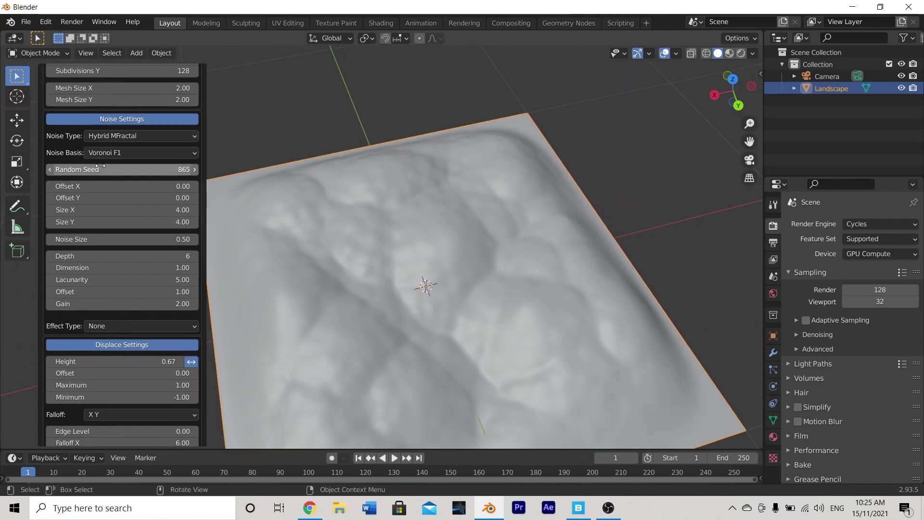
pyautogui.moveTo(434, 241); pyautogui.dragTo(444, 268, button='middle')
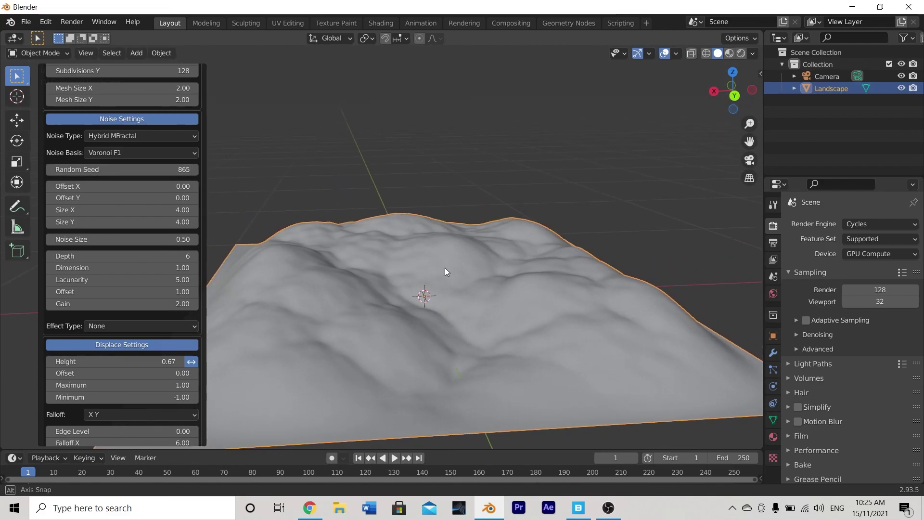
# Scale the Landscape by 10 on every axis, then bring Quixel Bridge to the front
pyautogui.click(406, 187)
pyautogui.click(386, 283)
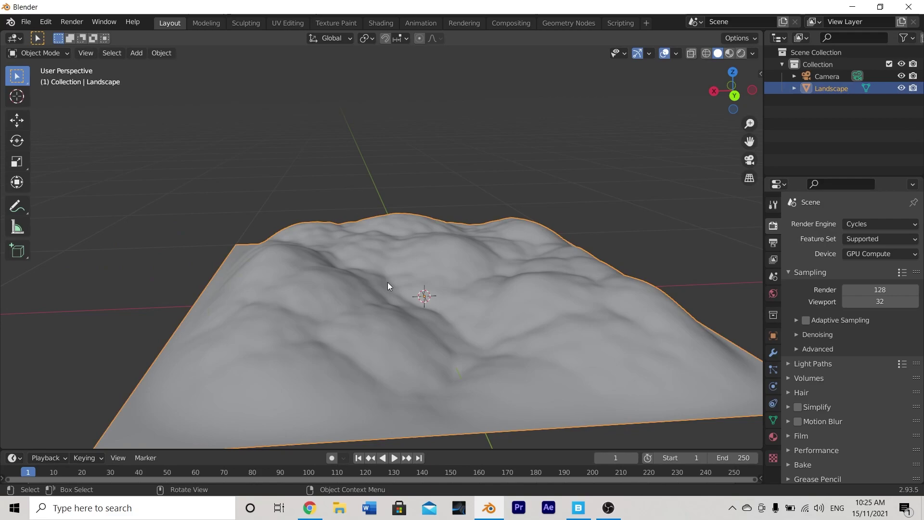
pyautogui.moveTo(388, 282); pyautogui.dragTo(322, 281, button='middle')
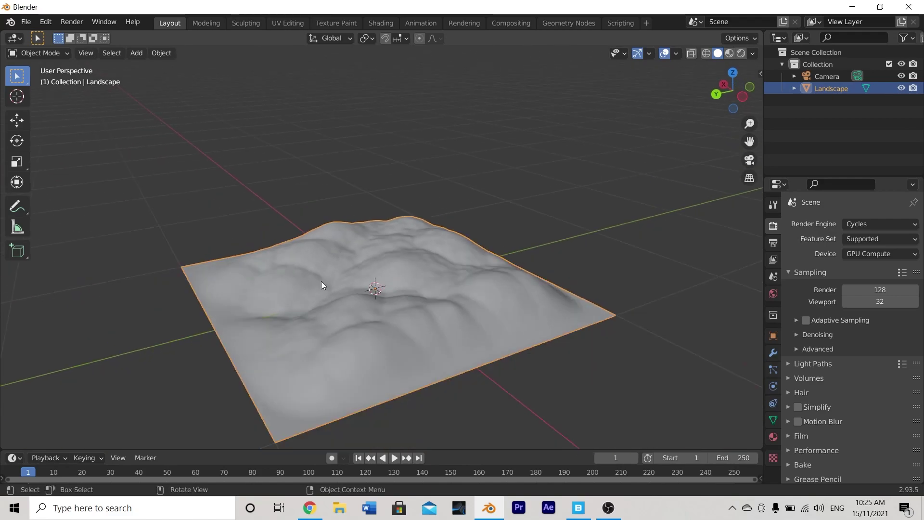
pyautogui.scroll(-5, 373, 226)
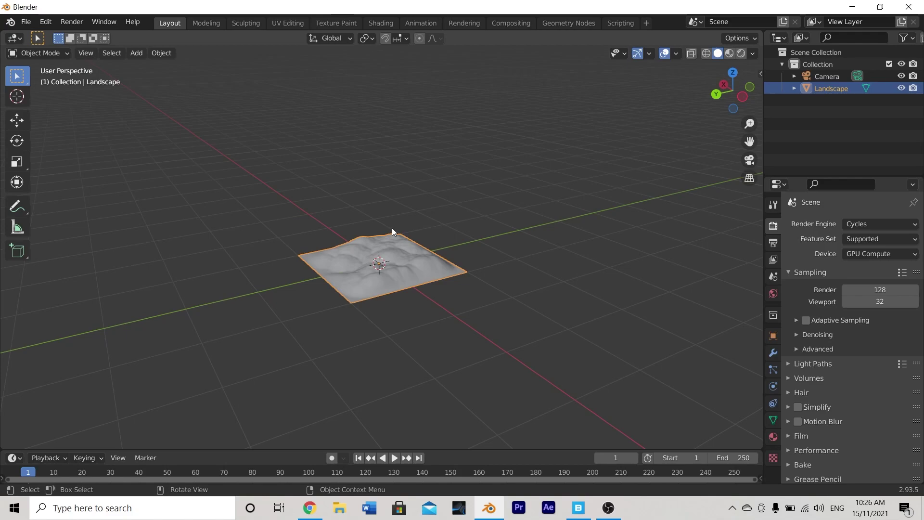
pyautogui.write('s10')
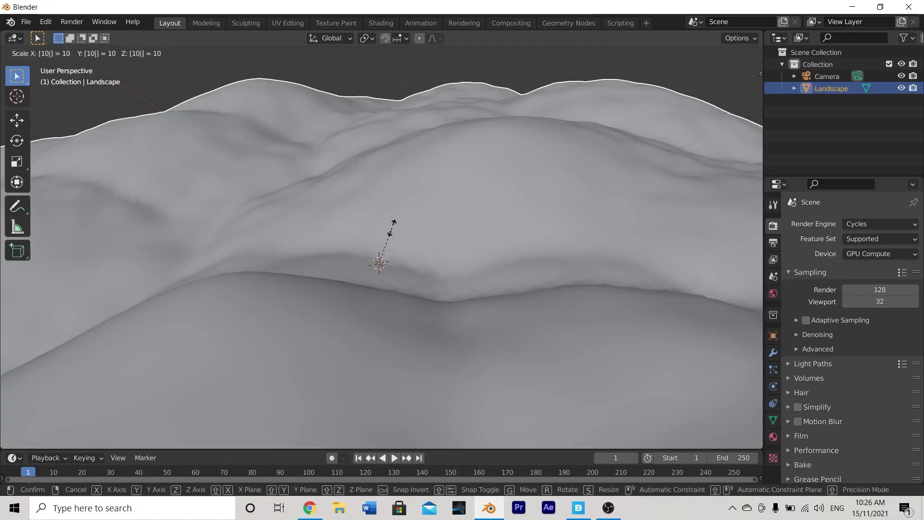
pyautogui.press('Return')
pyautogui.scroll(-5, 400, 234)
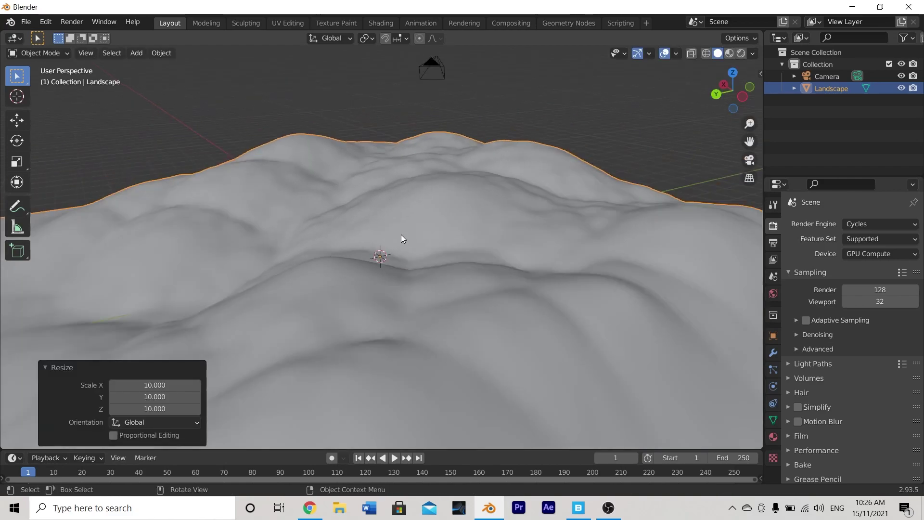
pyautogui.moveTo(401, 236); pyautogui.dragTo(444, 203, button='middle')
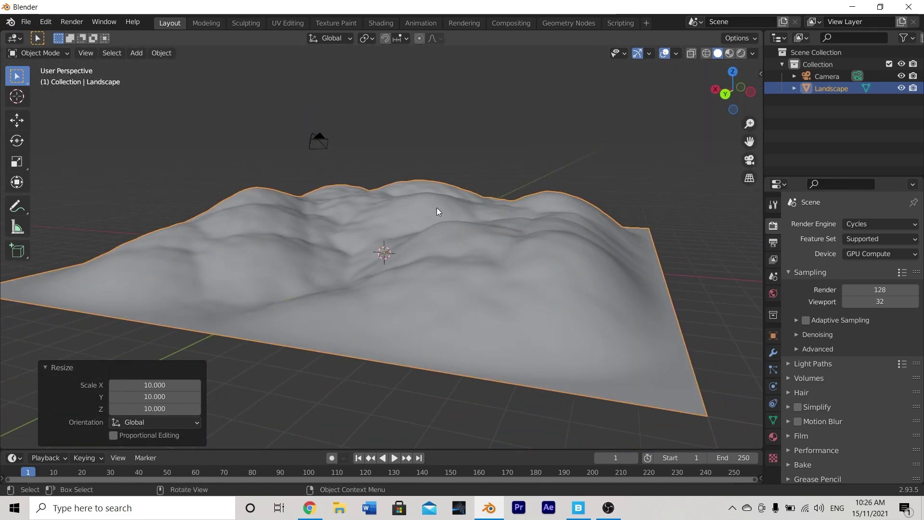
pyautogui.click(578, 507)
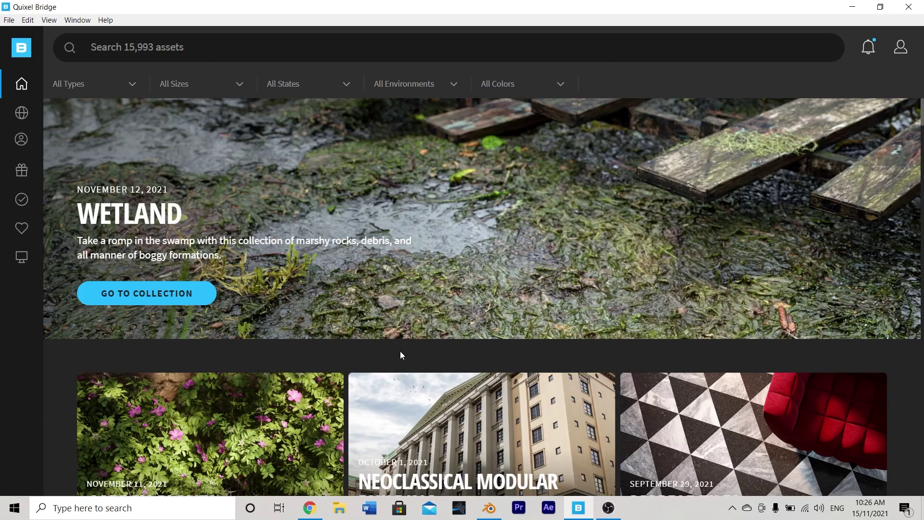
# Show the Free assets collection and scroll down to the Ribbon Grass plant
pyautogui.moveTo(22, 84)
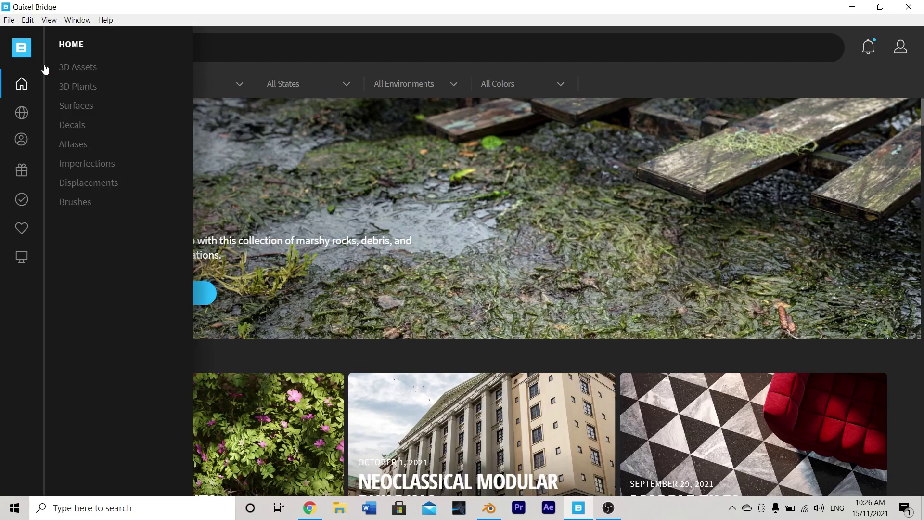
pyautogui.click(26, 177)
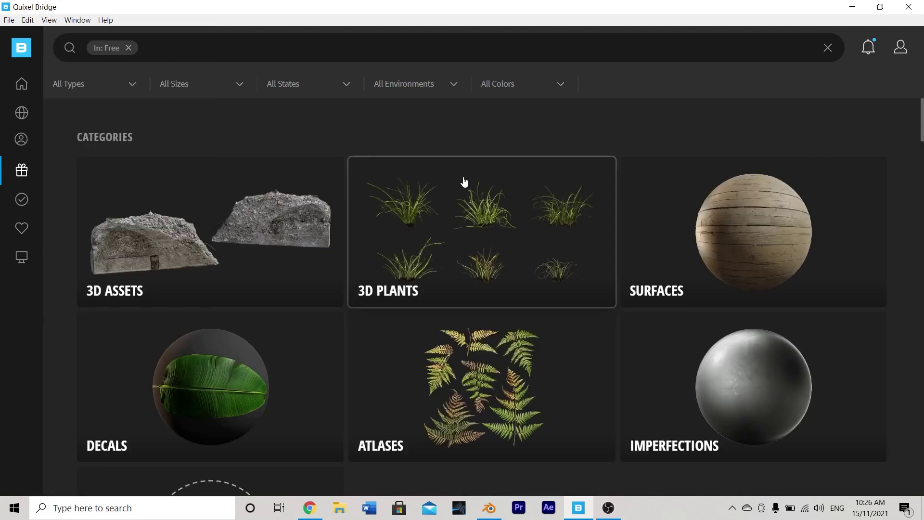
pyautogui.scroll(-10, 475, 184)
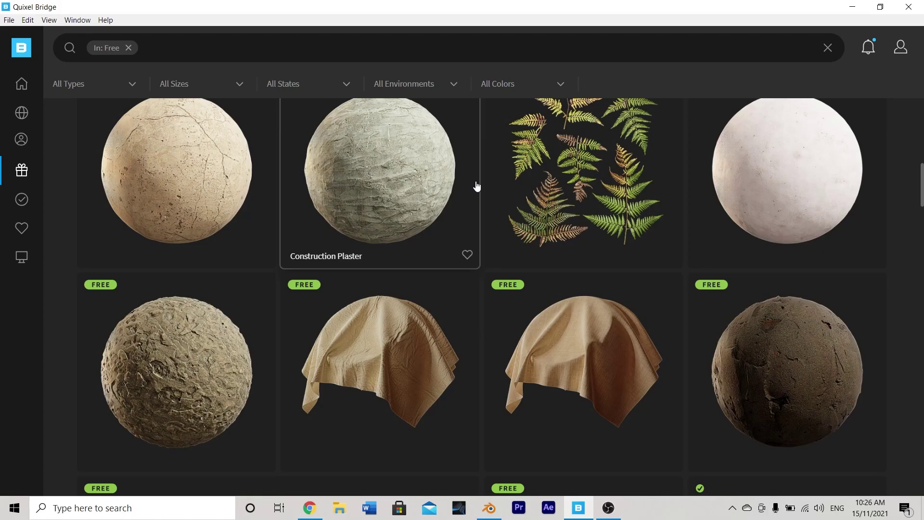
pyautogui.scroll(-15, 476, 186)
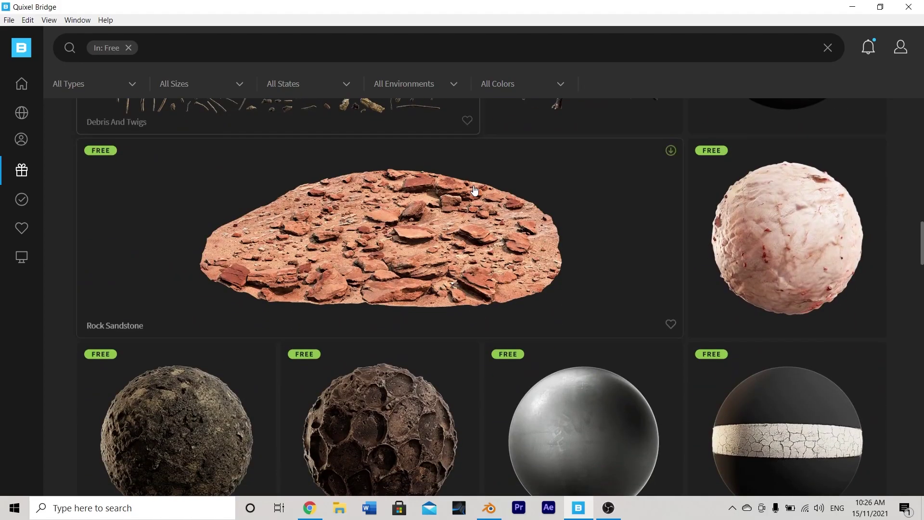
pyautogui.scroll(-15, 474, 190)
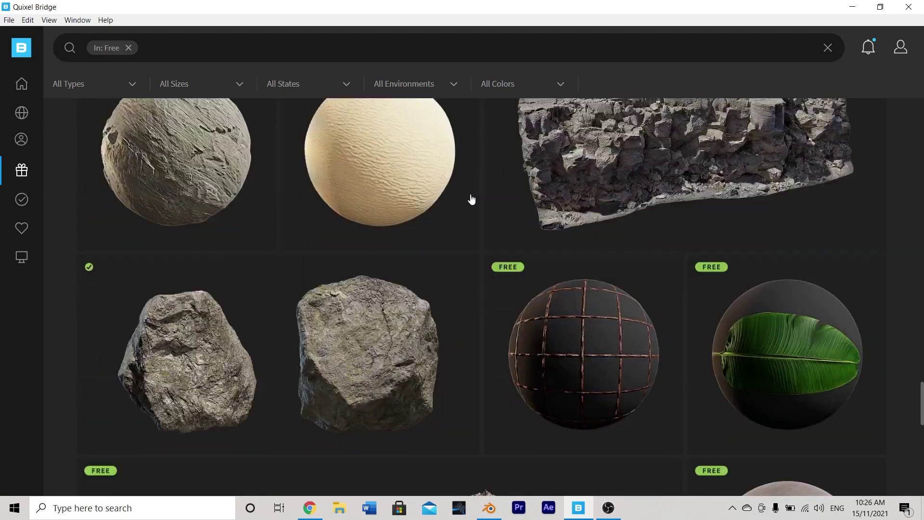
pyautogui.scroll(-2, 471, 200)
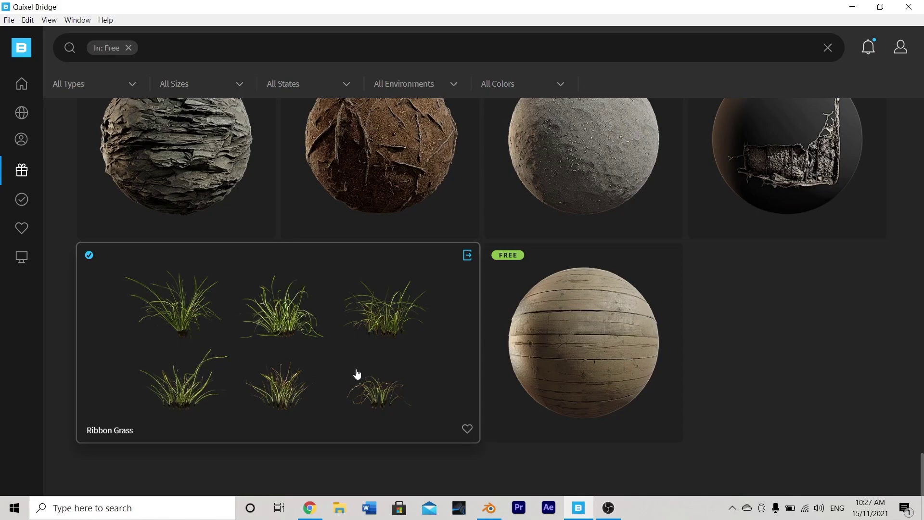
# Open the Nordic Moss surface details and keep 4K as its resolution
pyautogui.scroll(10, 357, 375)
pyautogui.scroll(-2, 161, 342)
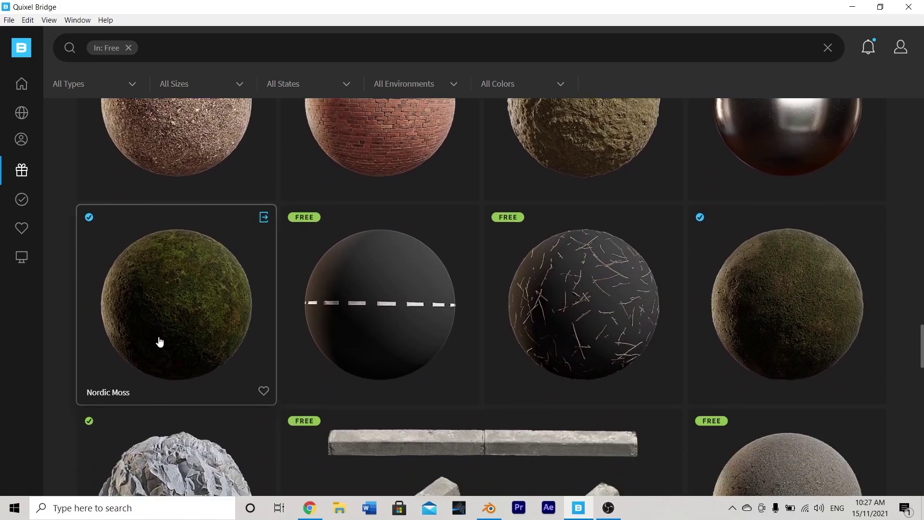
pyautogui.click(174, 264)
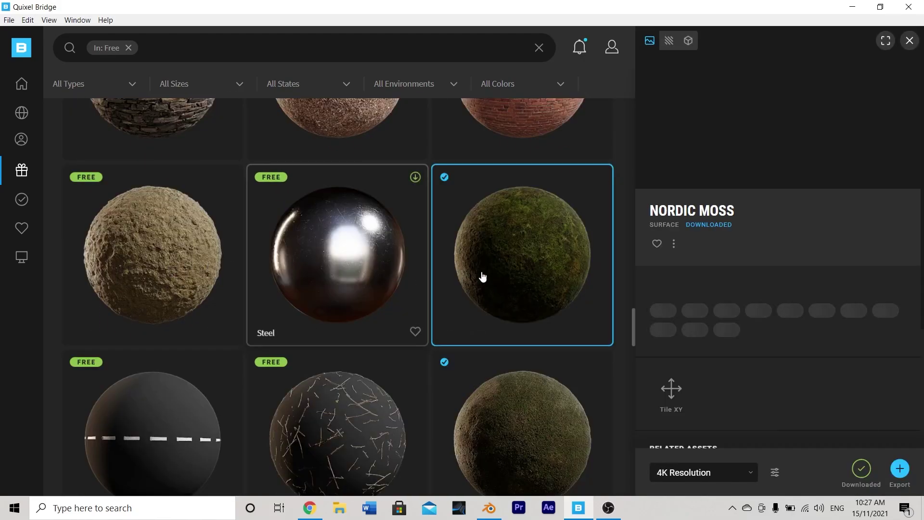
pyautogui.scroll(-3, 529, 303)
pyautogui.click(724, 473)
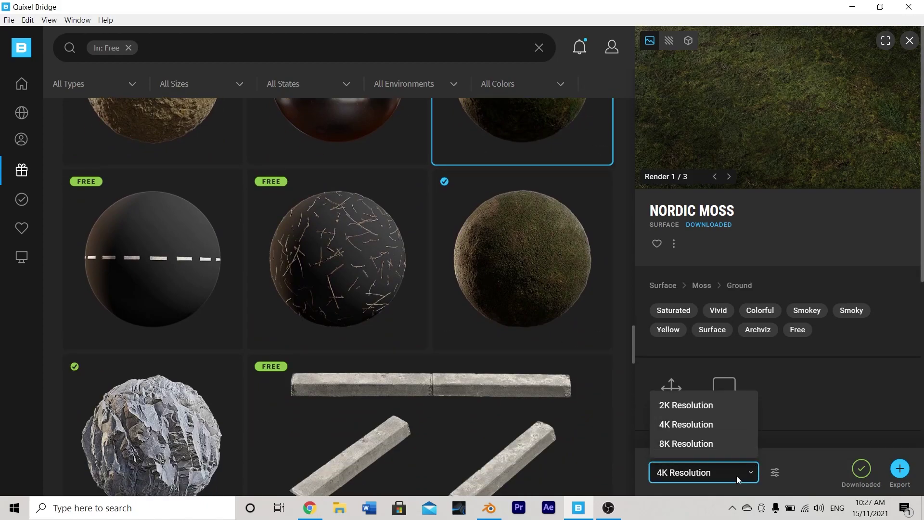
pyautogui.click(734, 478)
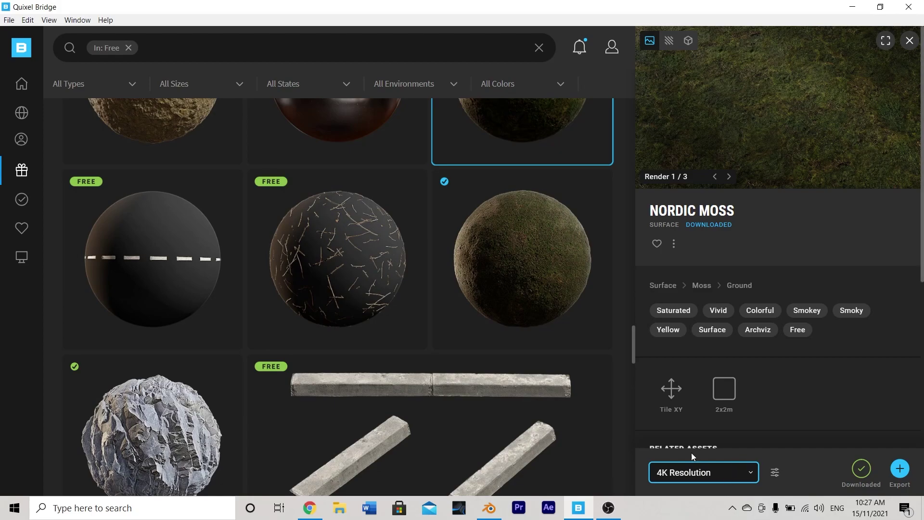
# From the local Megascans library, export Nordic Moss and Ribbon Grass to Blender
pyautogui.scroll(2, 475, 213)
pyautogui.scroll(5, 476, 213)
pyautogui.scroll(-10, 553, 244)
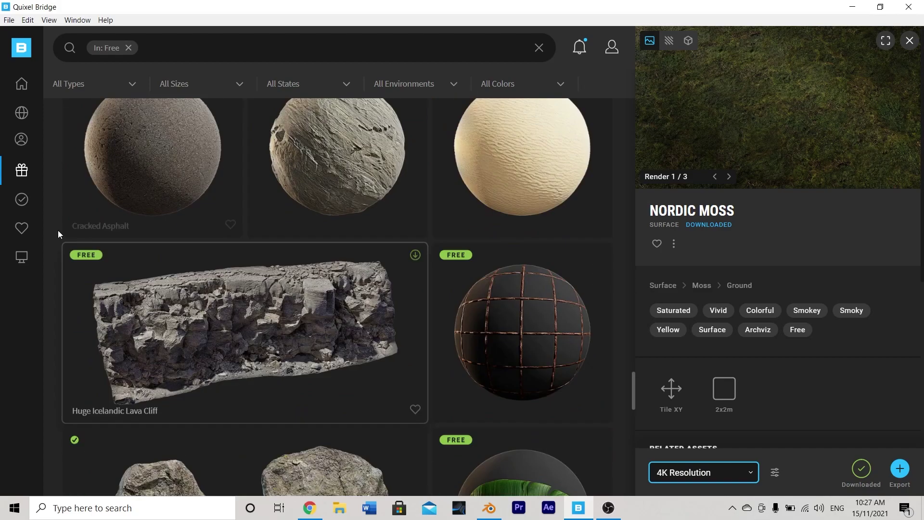
pyautogui.click(20, 258)
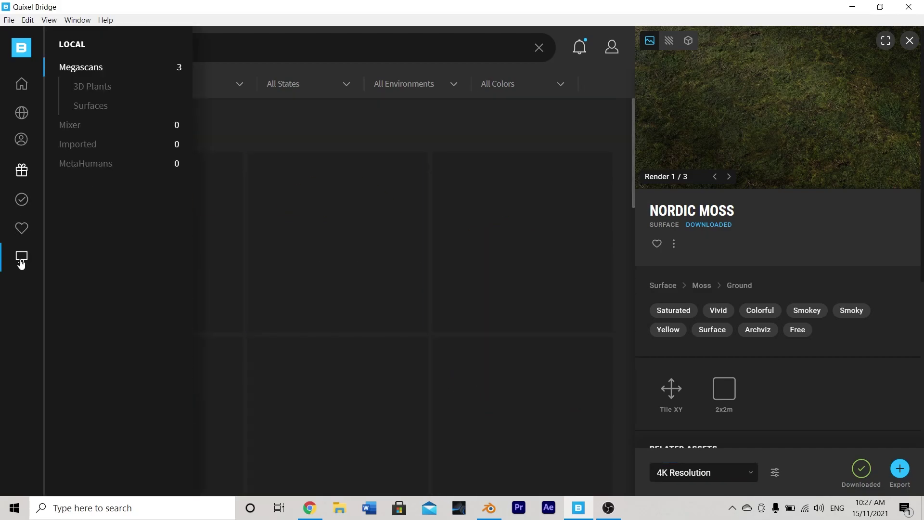
pyautogui.scroll(-2, 529, 289)
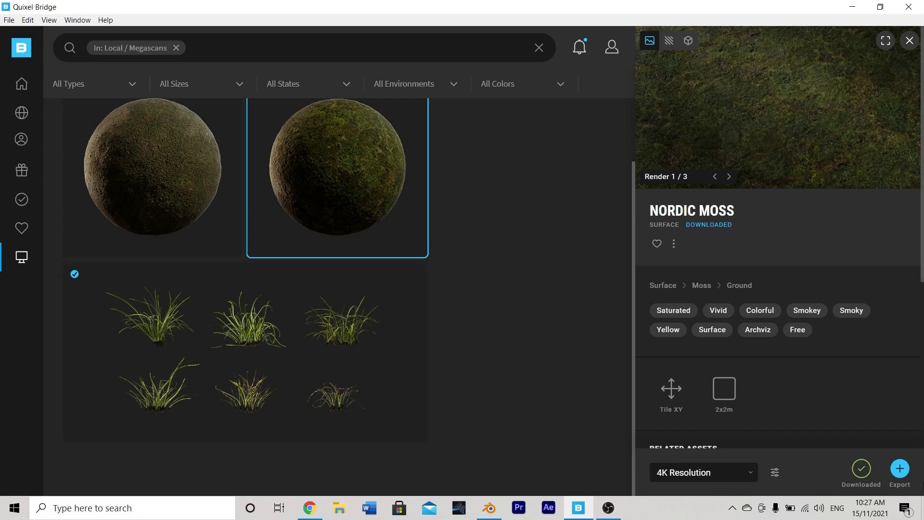
pyautogui.click(900, 469)
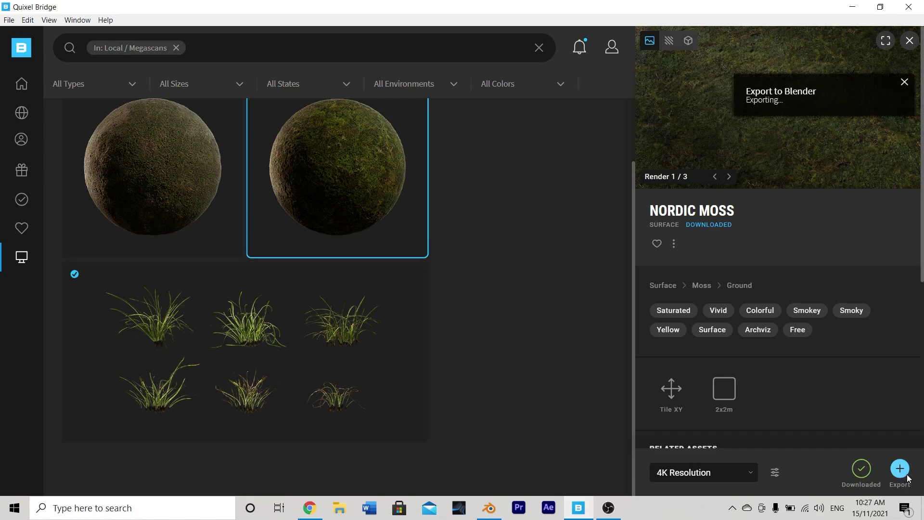
pyautogui.click(419, 371)
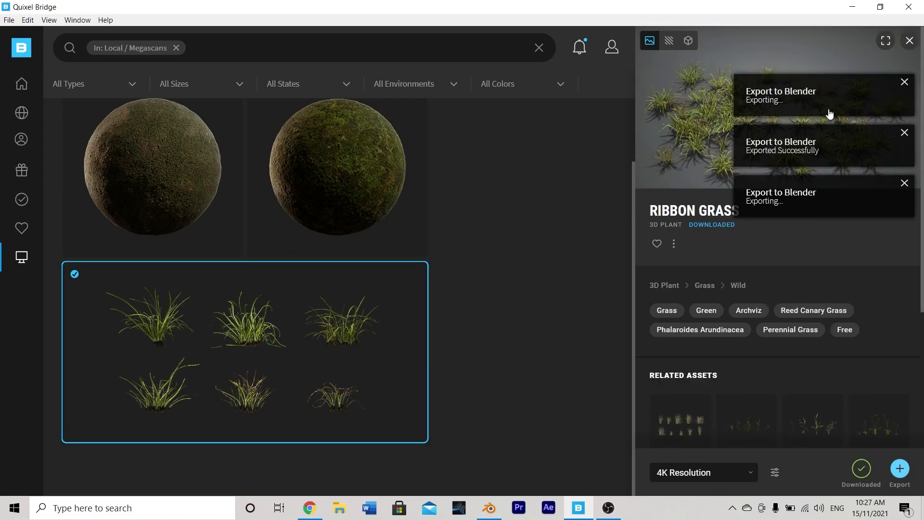
pyautogui.scroll(1, 415, 224)
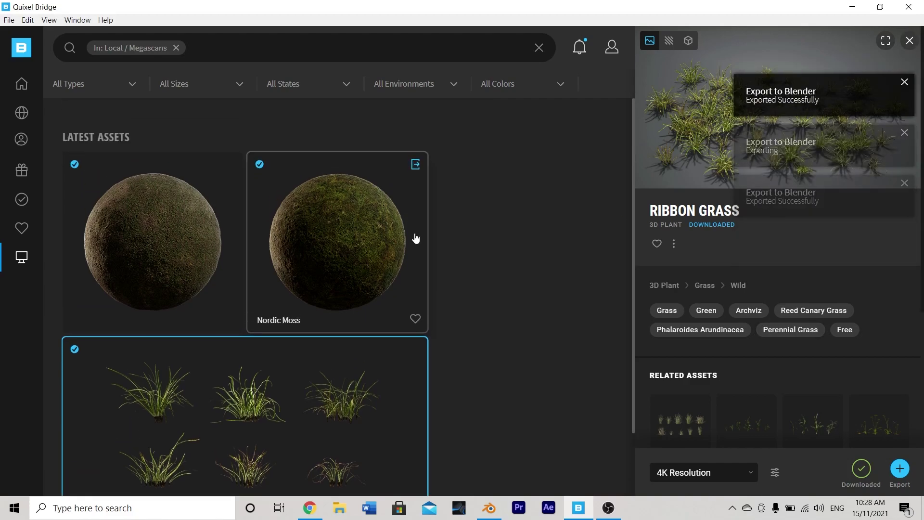
# In Blender, frame the imported grass, box-select the whole clump and move it
pyautogui.click(489, 509)
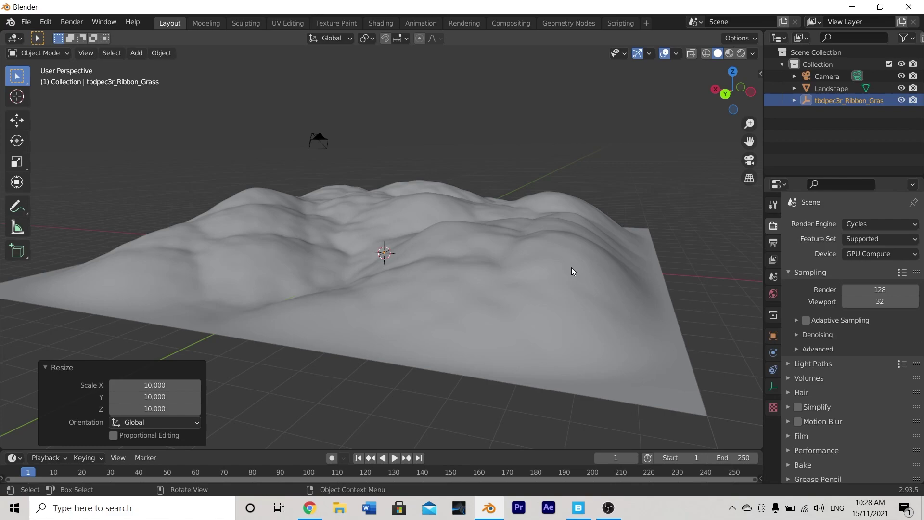
pyautogui.press('KP_Decimal')
pyautogui.moveTo(421, 301); pyautogui.dragTo(366, 275, button='middle')
pyautogui.click(445, 205)
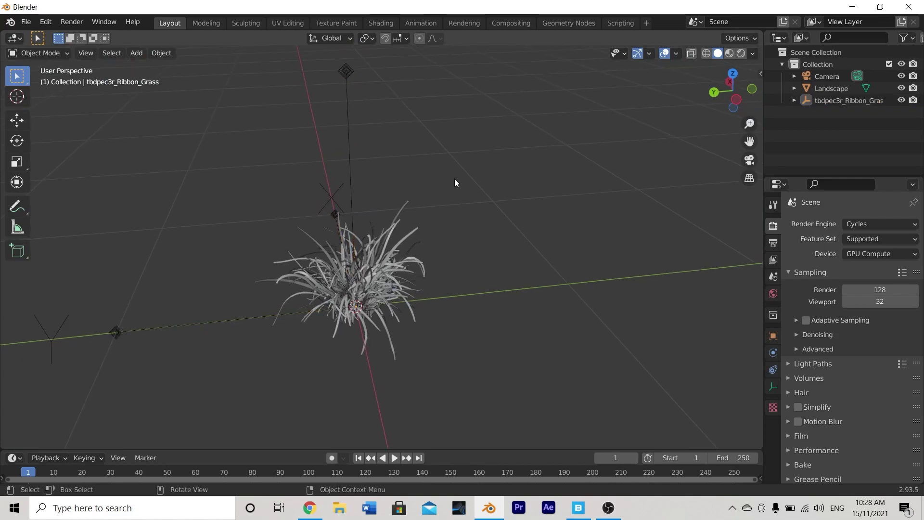
pyautogui.moveTo(460, 172); pyautogui.dragTo(359, 325)
pyautogui.press('g')
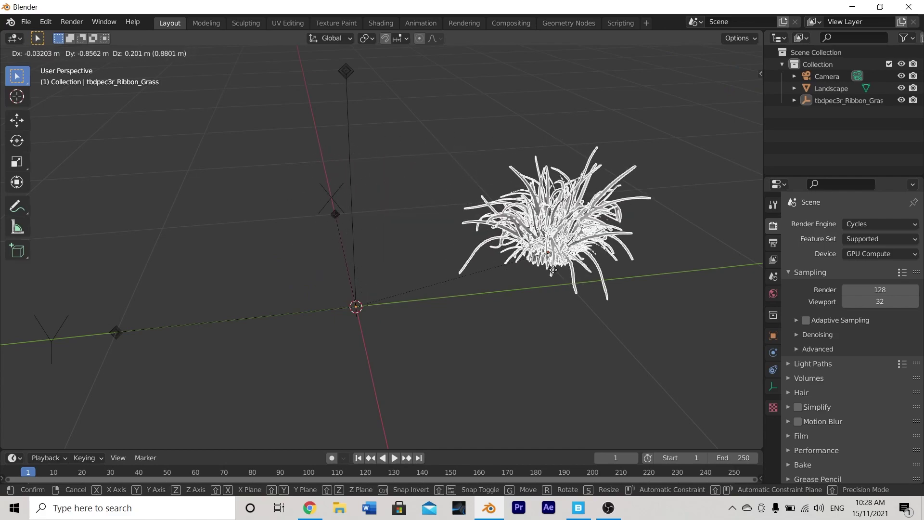
pyautogui.click(403, 261)
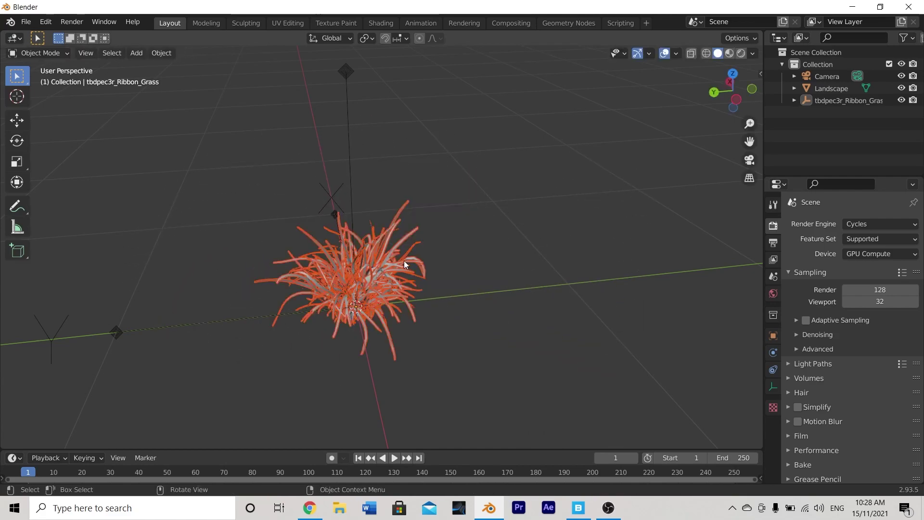
pyautogui.moveTo(433, 244)
pyautogui.mouseDown(button='middle')
pyautogui.moveTo(418, 215)
pyautogui.moveTo(417, 226)
pyautogui.moveTo(532, 213)
pyautogui.moveTo(540, 227)
pyautogui.moveTo(429, 228)
pyautogui.mouseUp(button='middle')
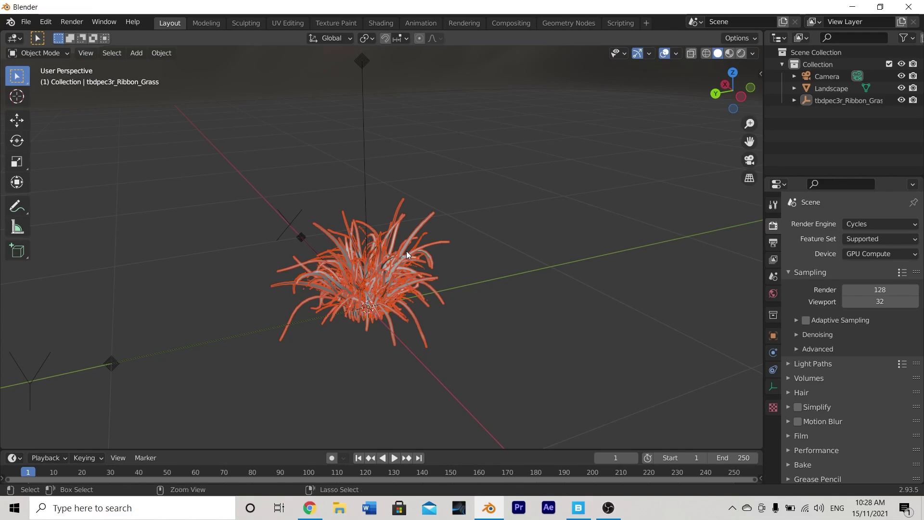
# Put the grass into a new collection named Grass_Hil and unhide the landscape
pyautogui.hotkey('ctrl', 'g')
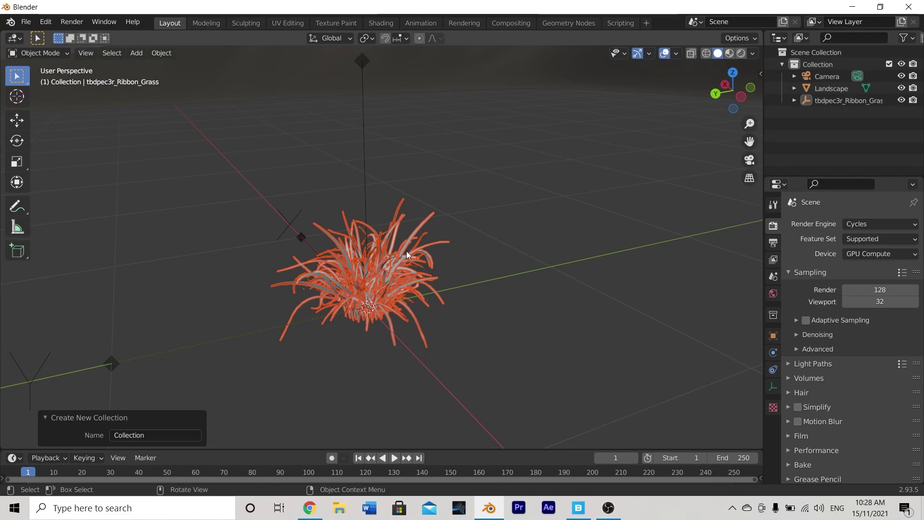
pyautogui.click(146, 433)
pyautogui.write('G')
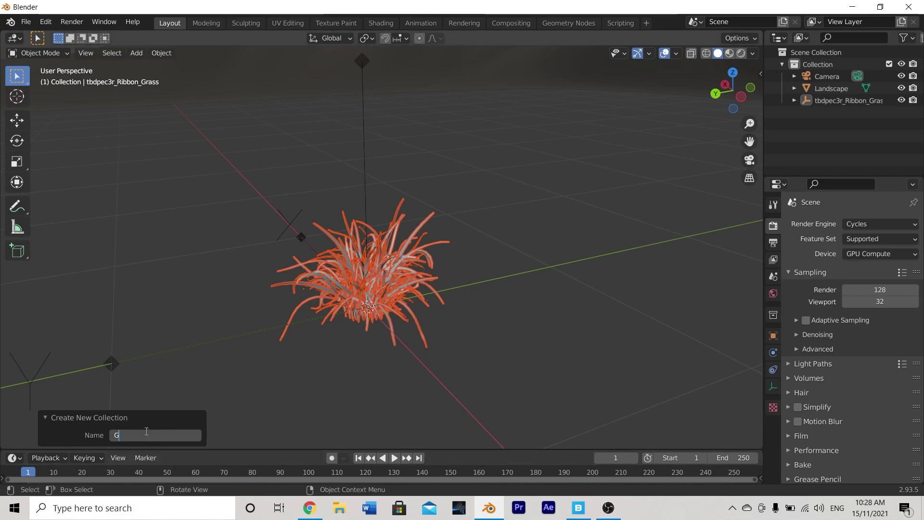
pyautogui.write('rass_Hil')
pyautogui.press('Return')
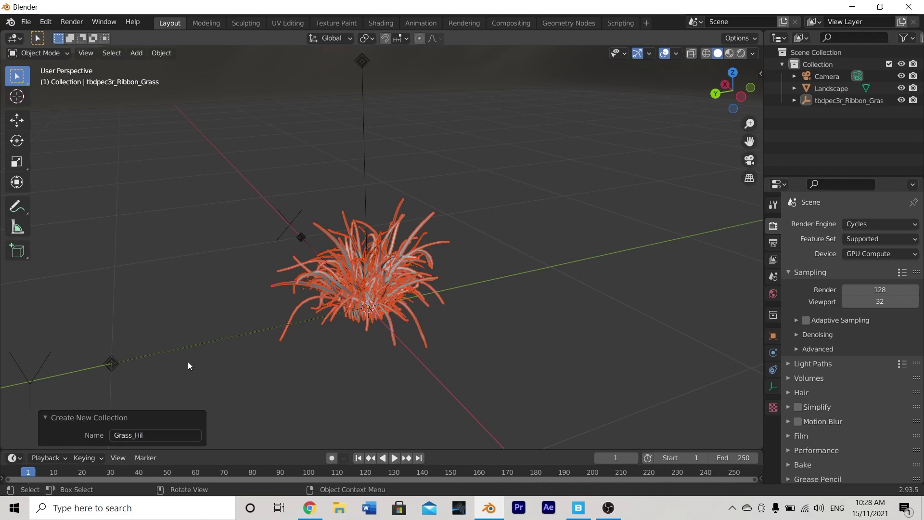
pyautogui.scroll(-1, 216, 333)
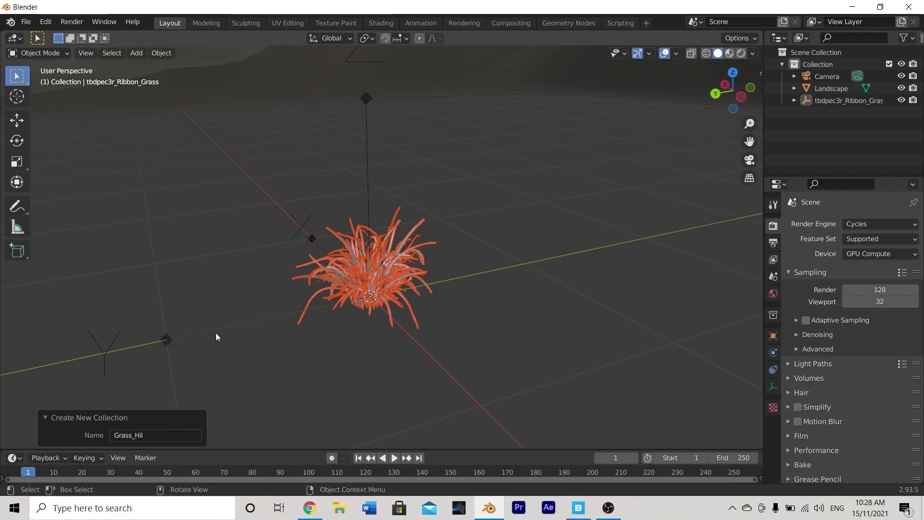
pyautogui.hotkey('alt', 'h')
pyautogui.scroll(-3, 250, 327)
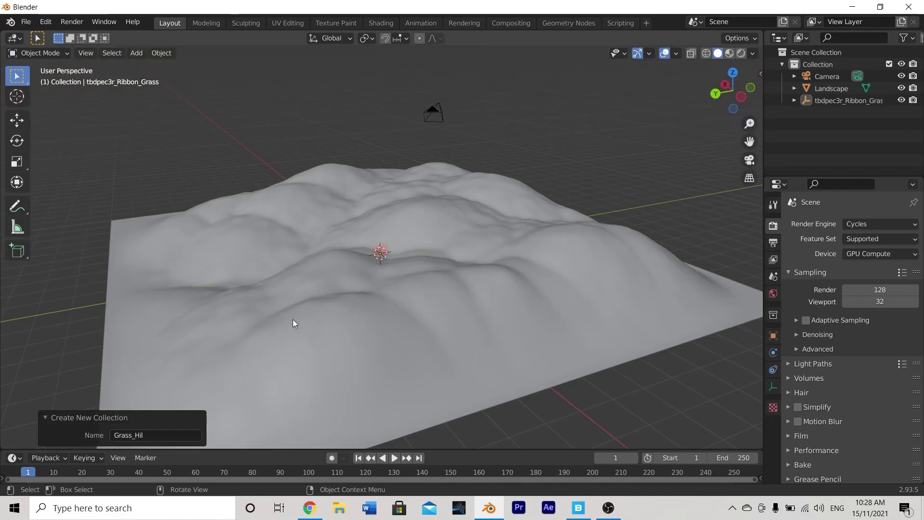
# Give the Landscape a new Emitter particle system with 1000 particles and widen the properties panel
pyautogui.click(324, 263)
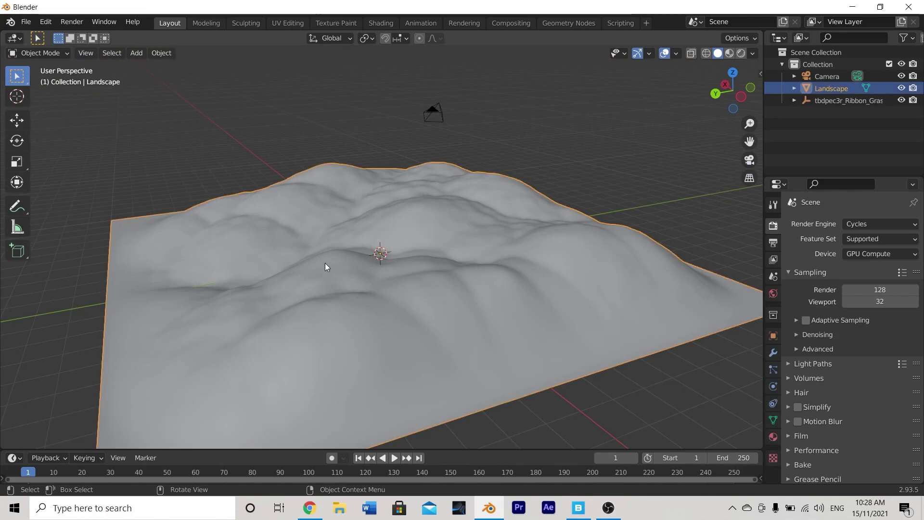
pyautogui.click(774, 369)
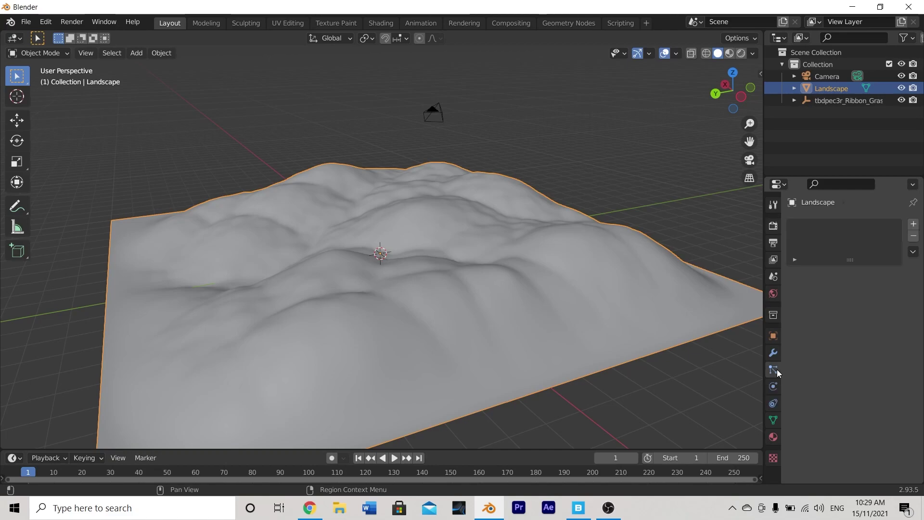
pyautogui.click(913, 225)
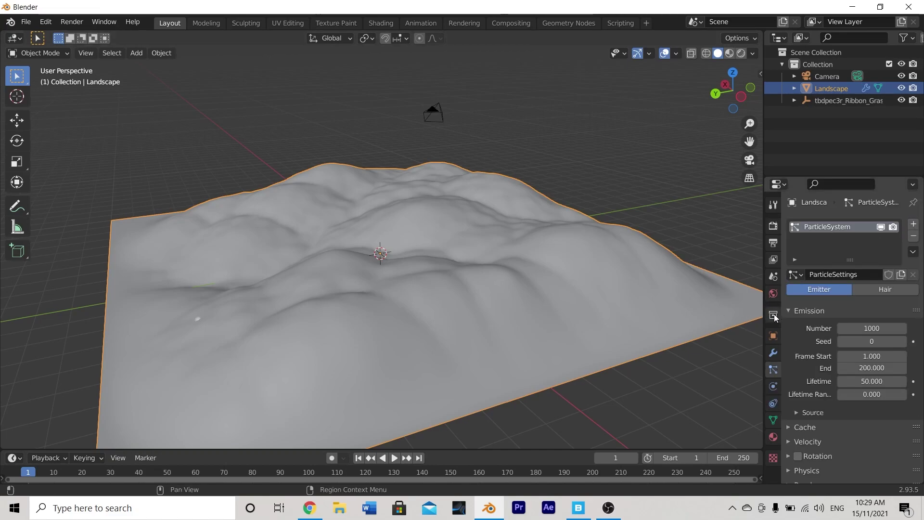
pyautogui.moveTo(764, 316); pyautogui.dragTo(670, 316)
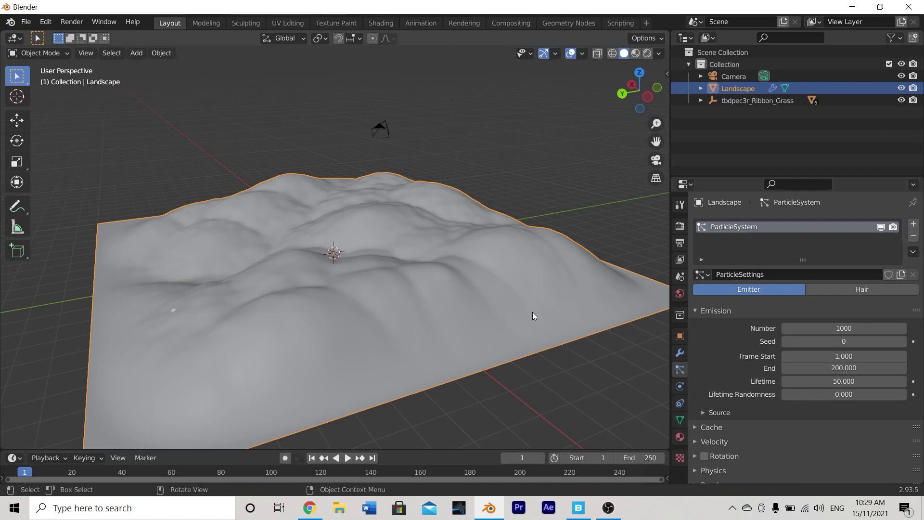
# Switch the Landscape particle system to Hair (1000 strands, 4 m) and expand its Render panel
pyautogui.click(864, 290)
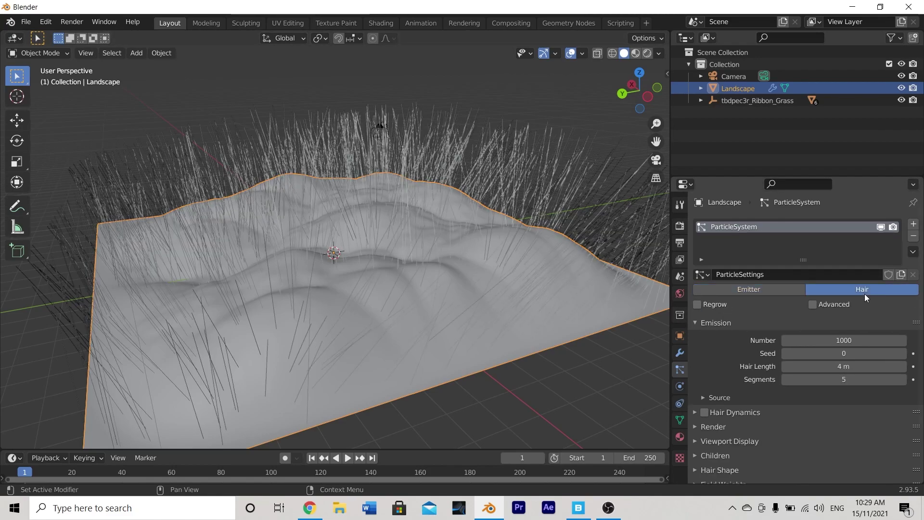
pyautogui.moveTo(577, 290); pyautogui.dragTo(495, 264, button='middle')
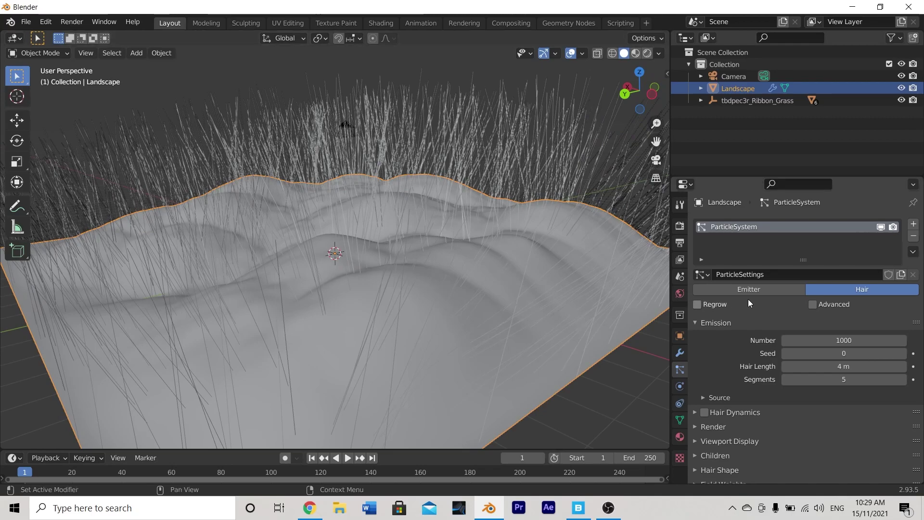
pyautogui.scroll(-3, 744, 351)
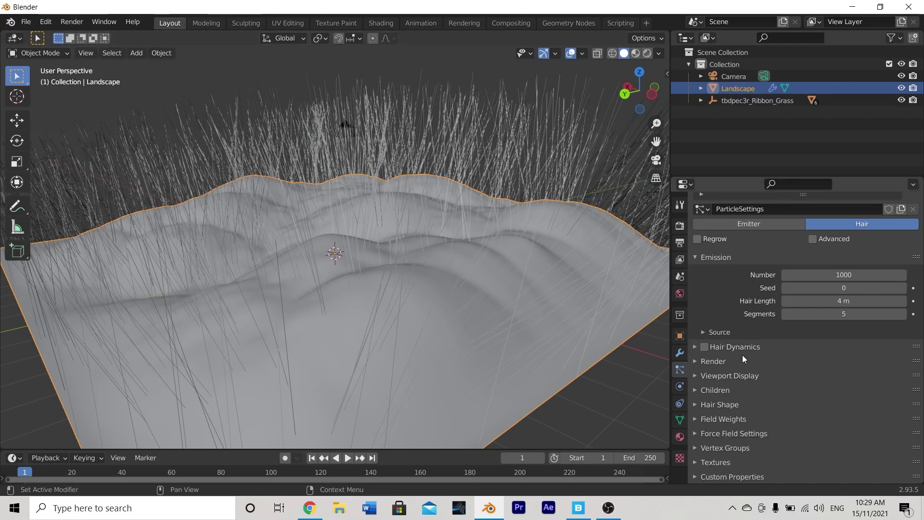
pyautogui.click(715, 361)
pyautogui.scroll(-3, 714, 363)
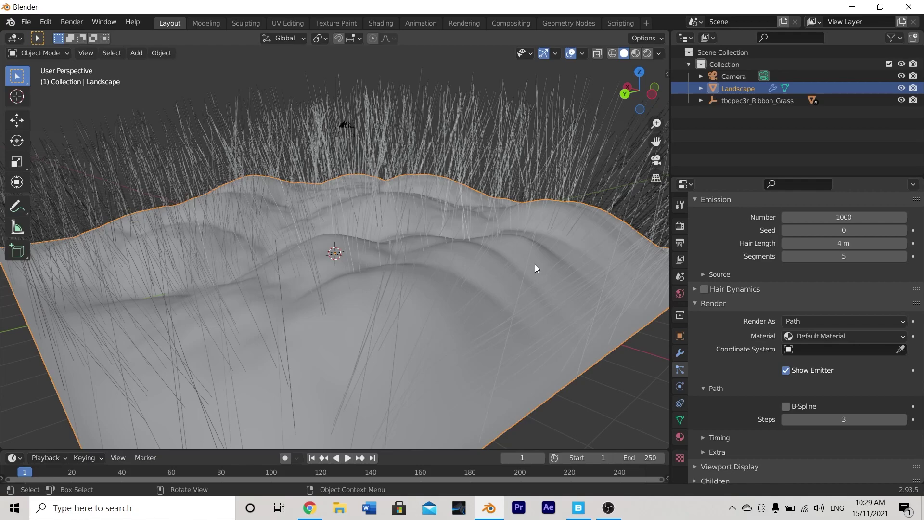
pyautogui.moveTo(536, 291); pyautogui.dragTo(399, 270, button='middle')
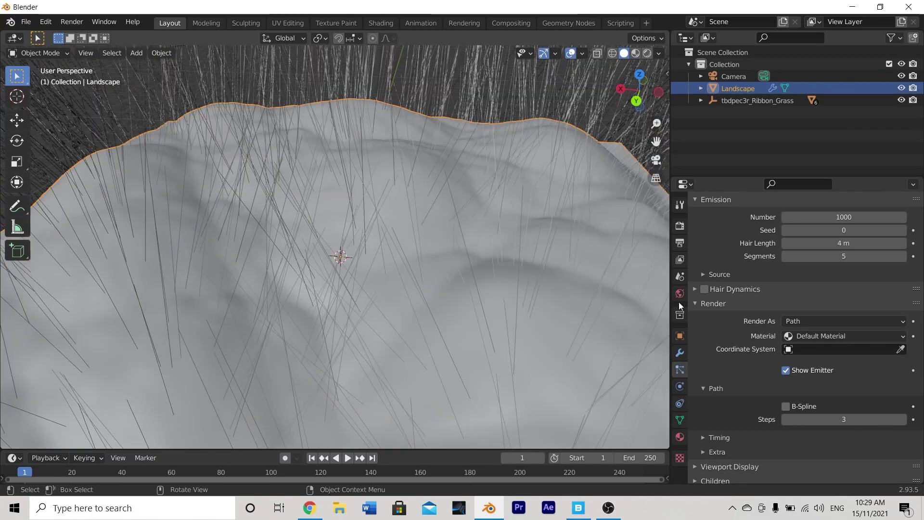
# Render the hair particles as instances of the Grass_Hil collection
pyautogui.click(819, 325)
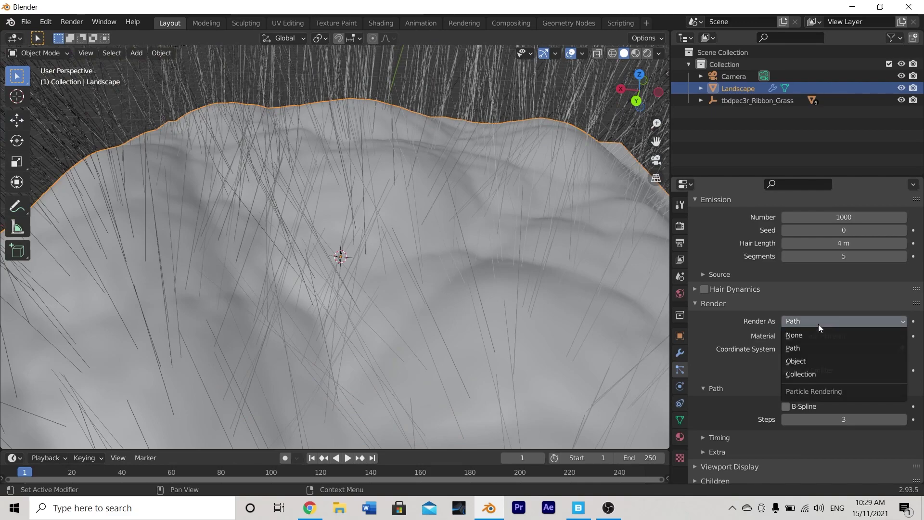
pyautogui.click(807, 375)
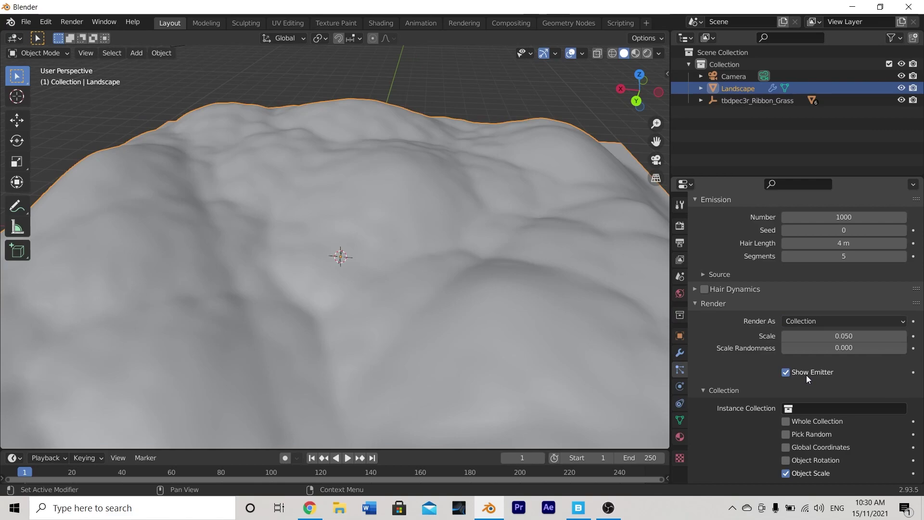
pyautogui.scroll(-3, 807, 374)
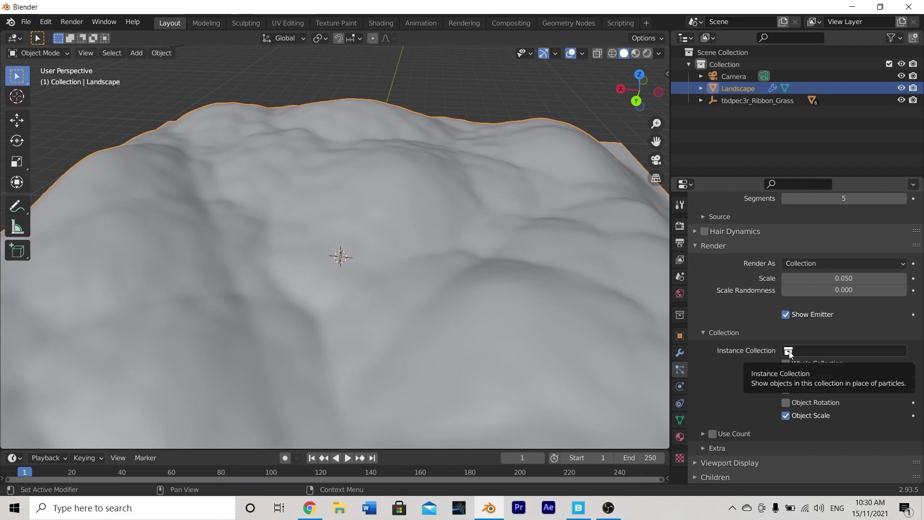
pyautogui.click(789, 353)
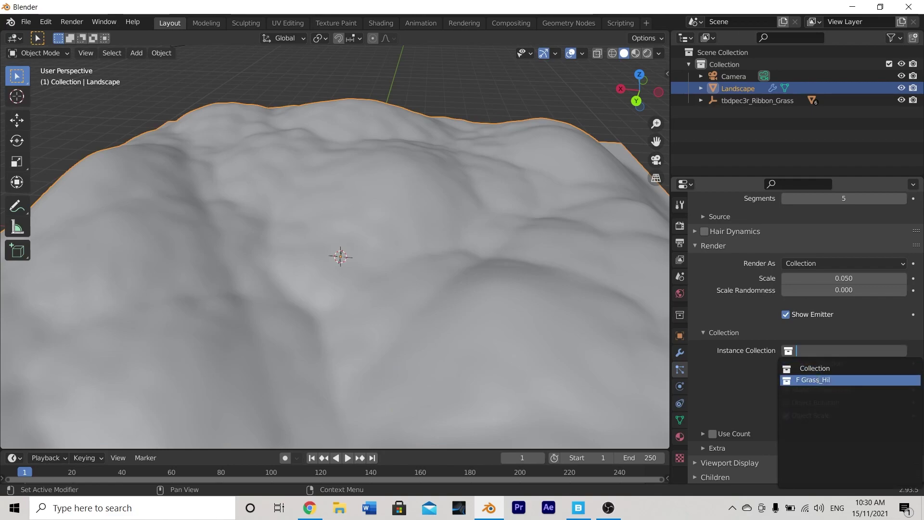
pyautogui.click(818, 380)
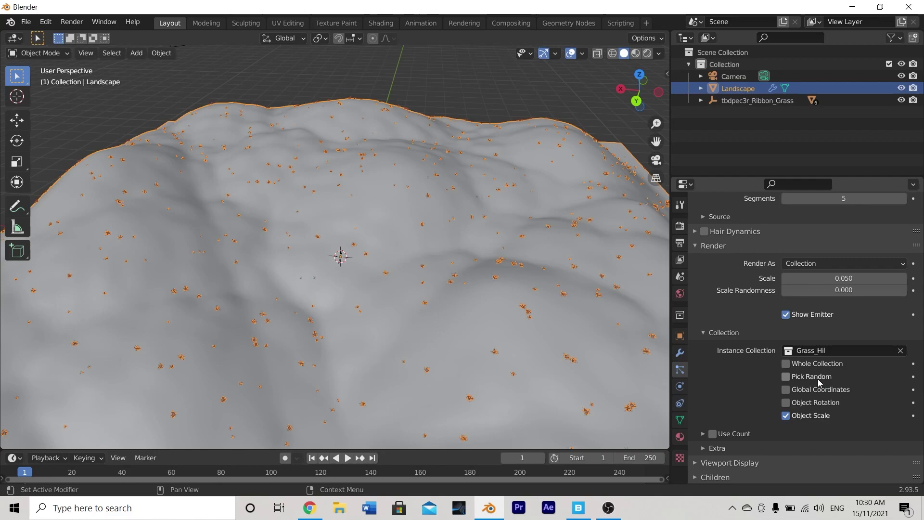
pyautogui.scroll(3, 463, 307)
pyautogui.moveTo(462, 307); pyautogui.dragTo(371, 295, button='middle')
pyautogui.scroll(-5, 371, 296)
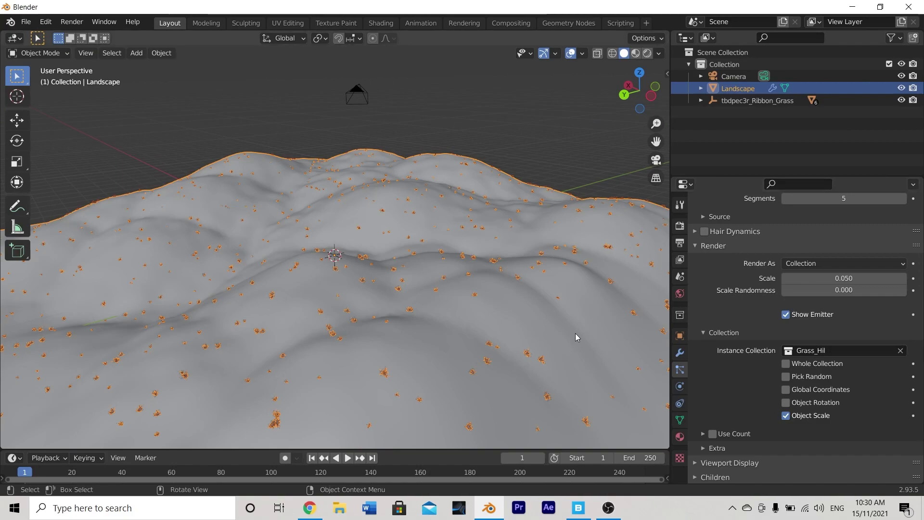
# Set particle Scale to 0.3 and Scale Randomness to 0.3, then deselect everything
pyautogui.click(825, 280)
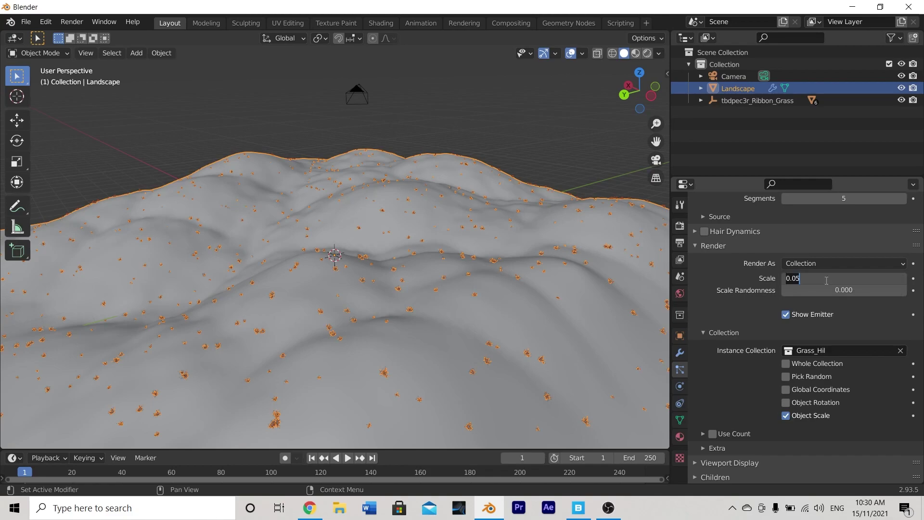
pyautogui.write('0.3')
pyautogui.press('Return')
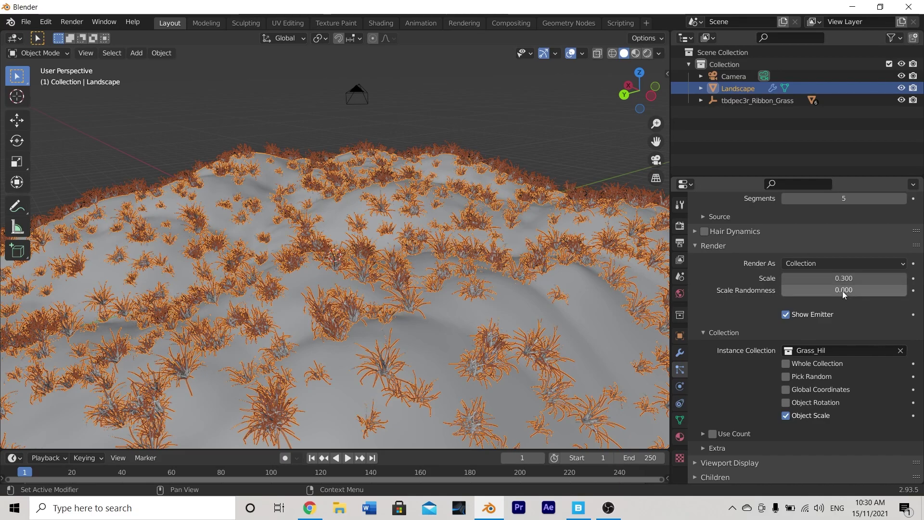
pyautogui.click(842, 291)
pyautogui.write('0.3')
pyautogui.press('Return')
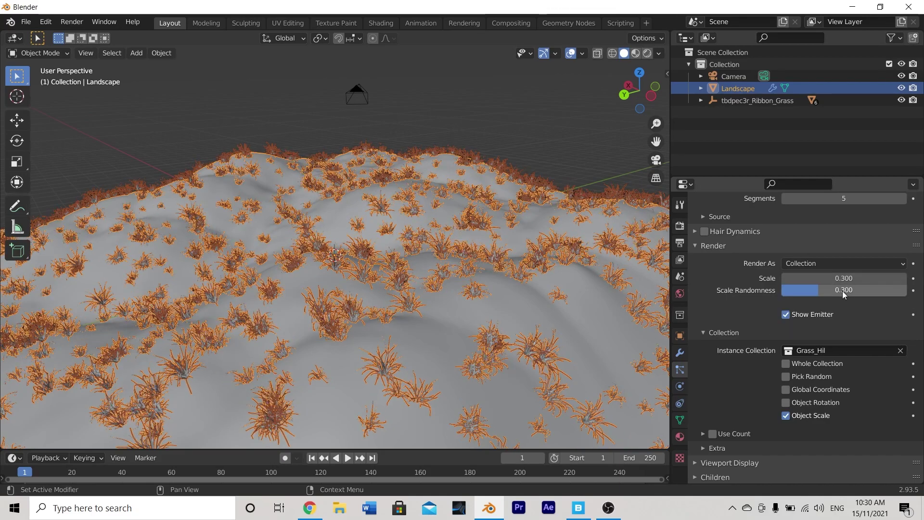
pyautogui.hotkey('alt', 'a')
pyautogui.moveTo(445, 216); pyautogui.dragTo(603, 65, button='middle')
# Preview in Rendered shading and raise the hair particle Number from 1000 to 20000
pyautogui.click(648, 53)
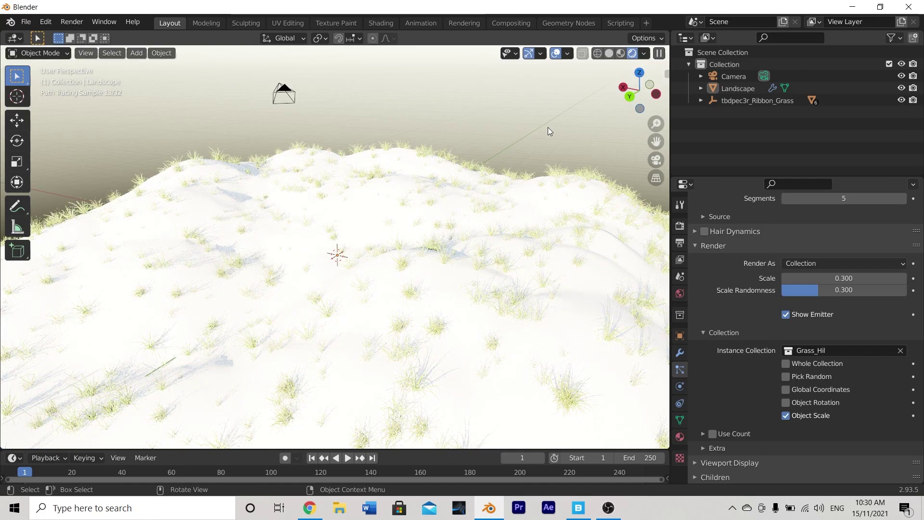
pyautogui.moveTo(549, 128); pyautogui.dragTo(532, 117, button='middle')
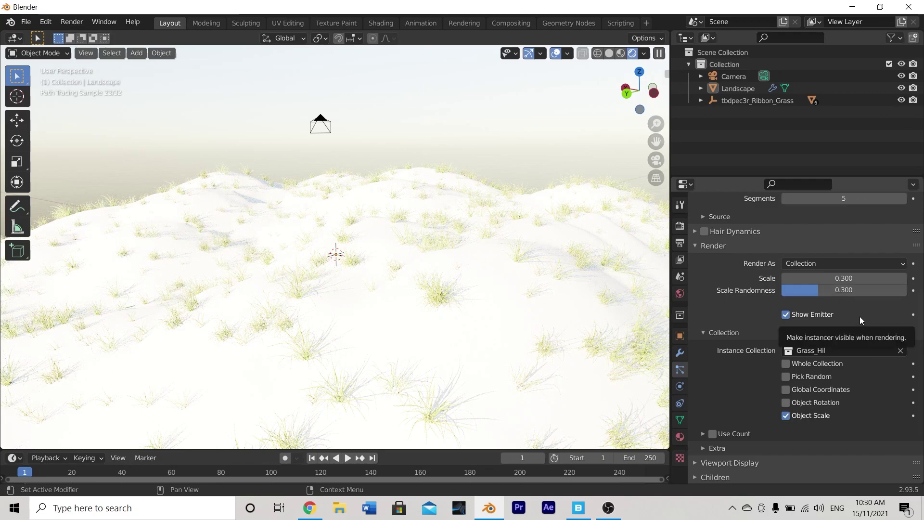
pyautogui.scroll(6, 860, 316)
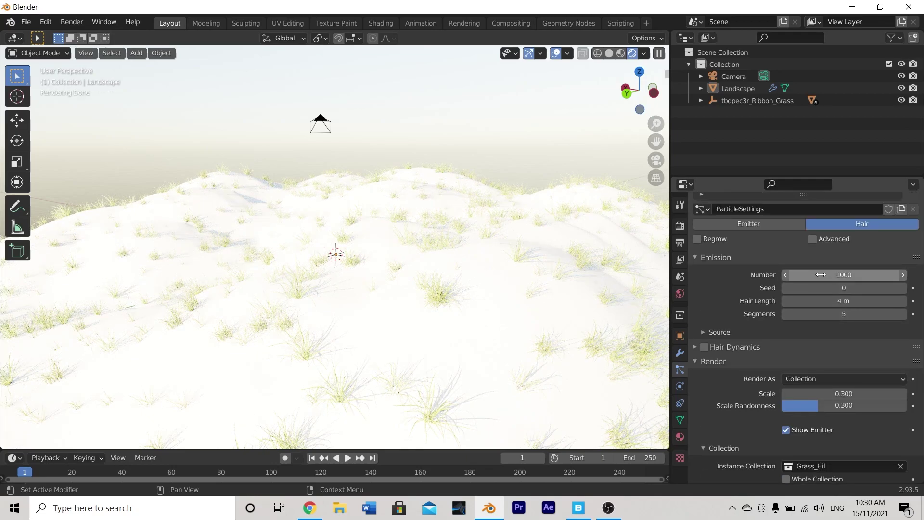
pyautogui.click(808, 276)
pyautogui.click(791, 275)
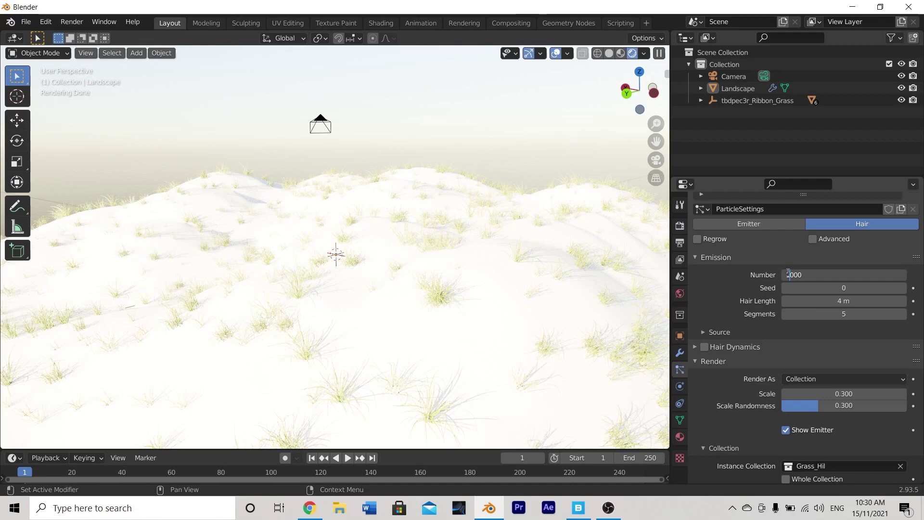
pyautogui.press('BackSpace')
pyautogui.write('20')
pyautogui.press('Return')
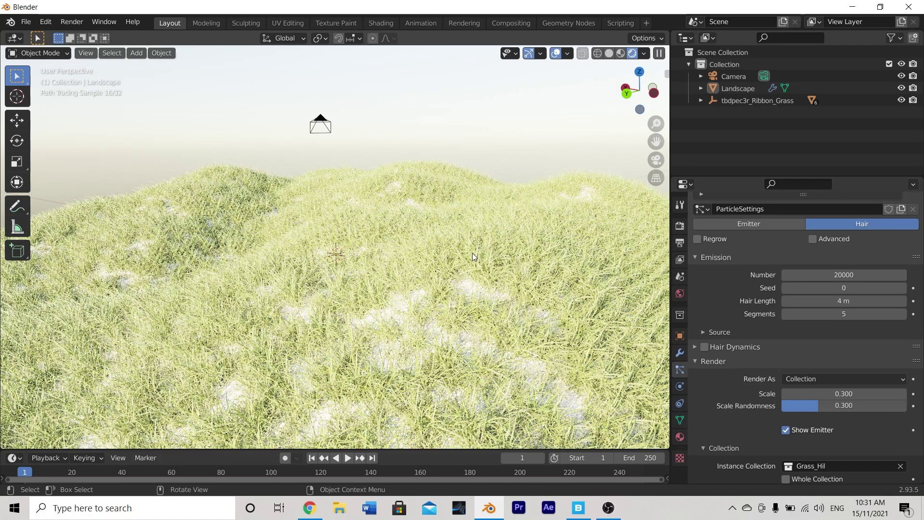
# In Material Preview shading, assign the Nordic_Moss_se4rwei material to the Landscape object
pyautogui.click(620, 53)
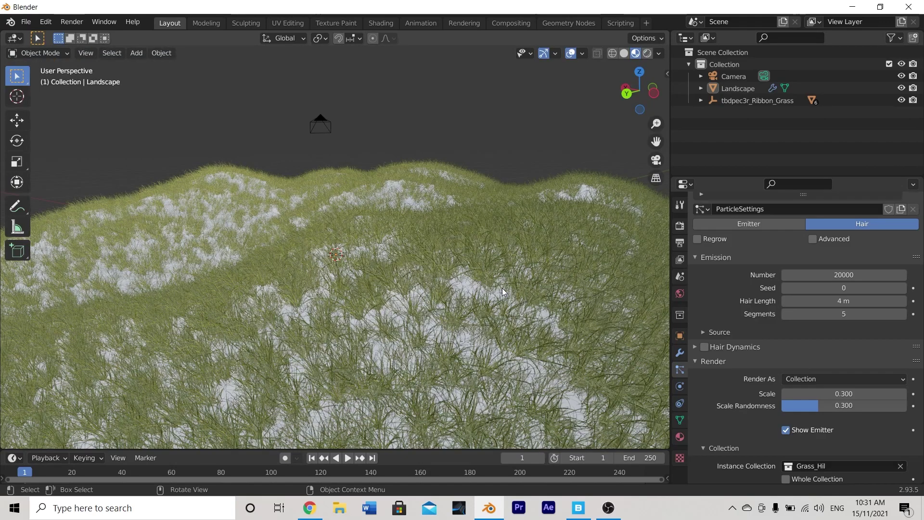
pyautogui.click(513, 304)
pyautogui.moveTo(515, 301)
pyautogui.mouseDown(button='middle')
pyautogui.moveTo(387, 316)
pyautogui.moveTo(317, 307)
pyautogui.moveTo(348, 305)
pyautogui.mouseUp(button='middle')
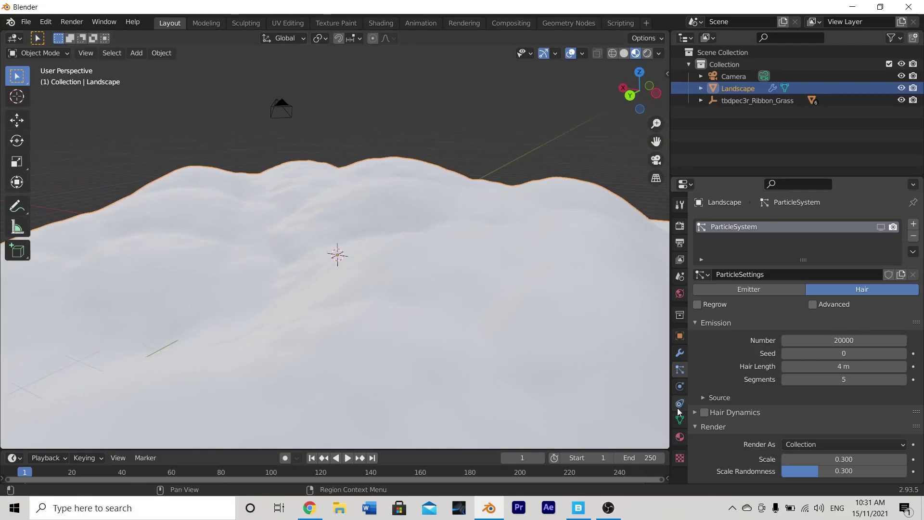
pyautogui.click(676, 437)
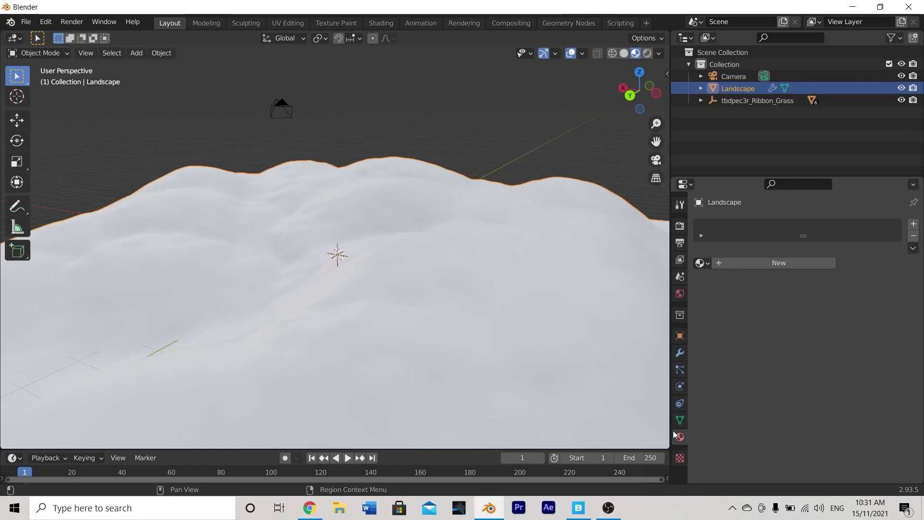
pyautogui.click(702, 263)
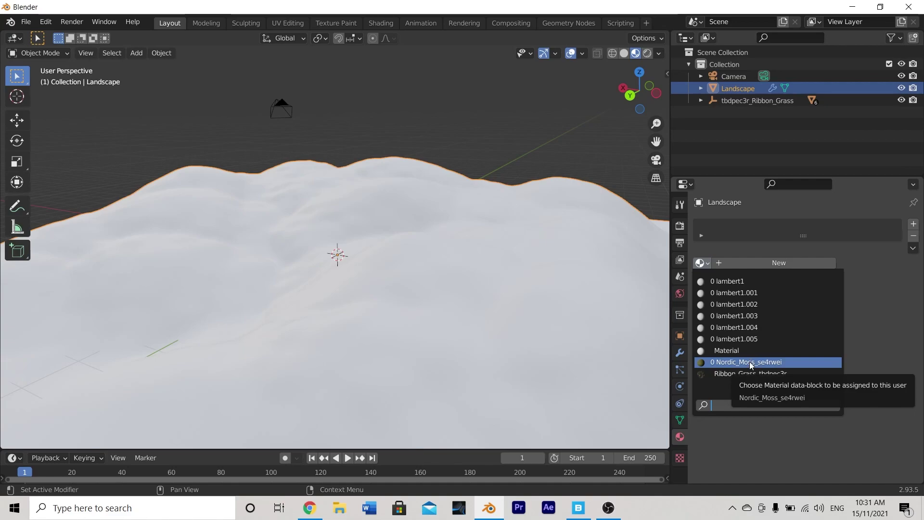
pyautogui.click(752, 364)
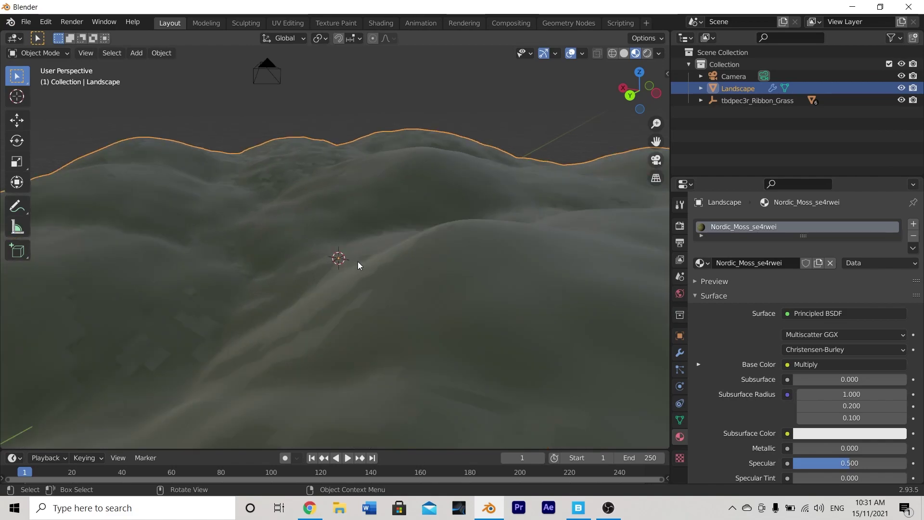
pyautogui.moveTo(357, 262); pyautogui.dragTo(371, 336, button='middle')
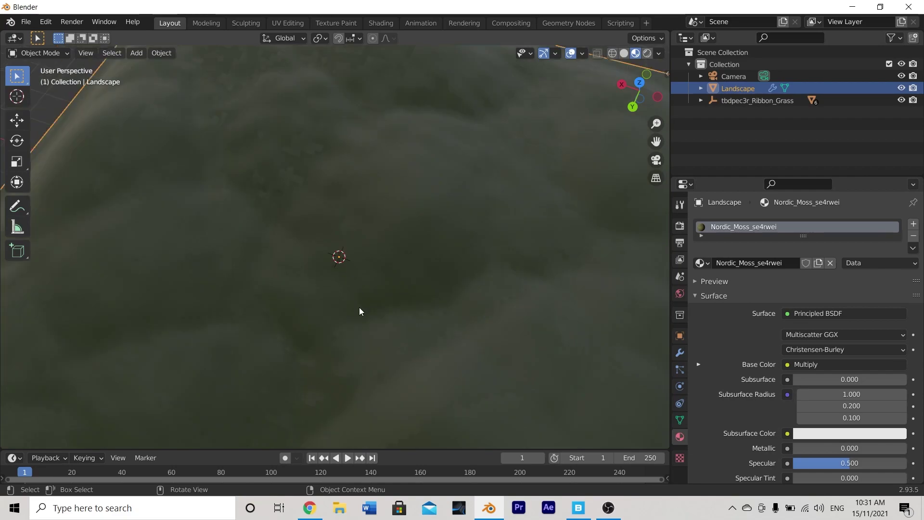
# Apply Cube Projection to the Landscape mesh UVs in Edit Mode, then return to Object Mode
pyautogui.scroll(-2, 359, 309)
pyautogui.press('Tab')
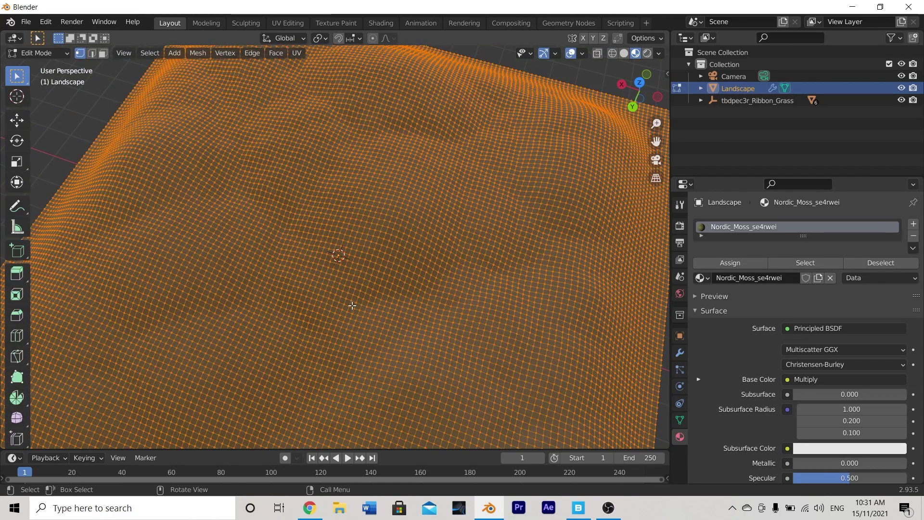
pyautogui.scroll(-4, 352, 305)
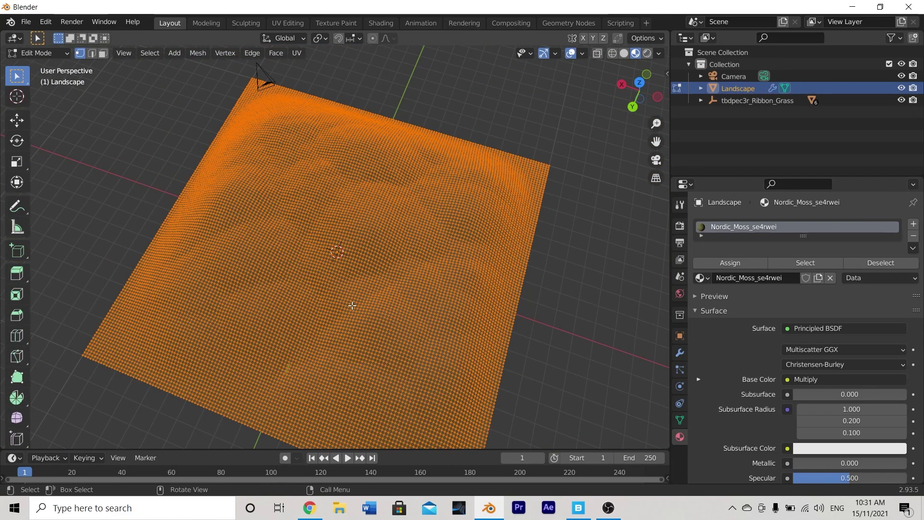
pyautogui.moveTo(352, 305); pyautogui.dragTo(380, 291, button='middle')
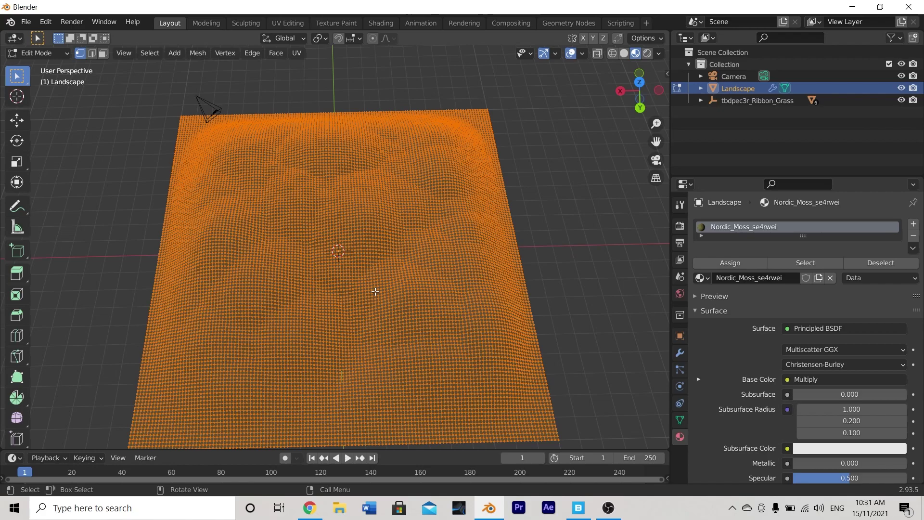
pyautogui.press('u')
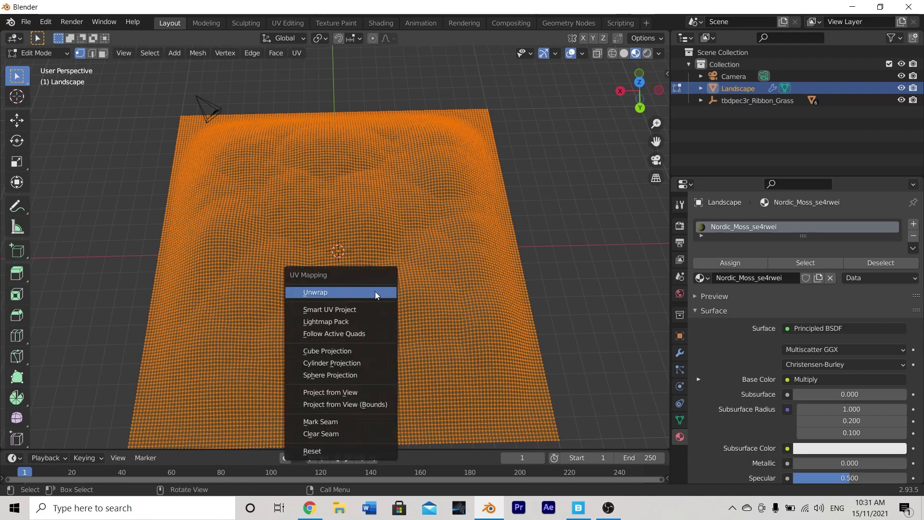
pyautogui.click(347, 350)
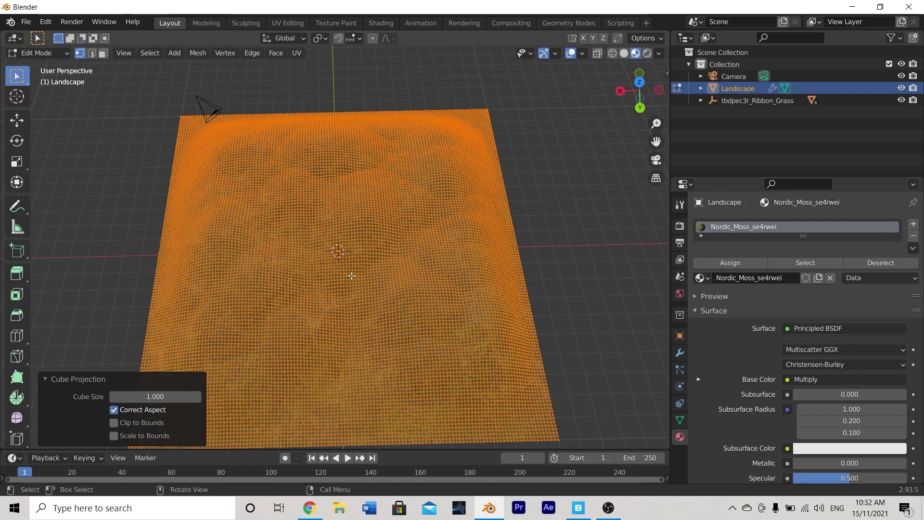
pyautogui.press('Tab')
pyautogui.scroll(5, 364, 285)
pyautogui.scroll(-3, 364, 285)
pyautogui.moveTo(357, 281); pyautogui.dragTo(407, 259, button='middle')
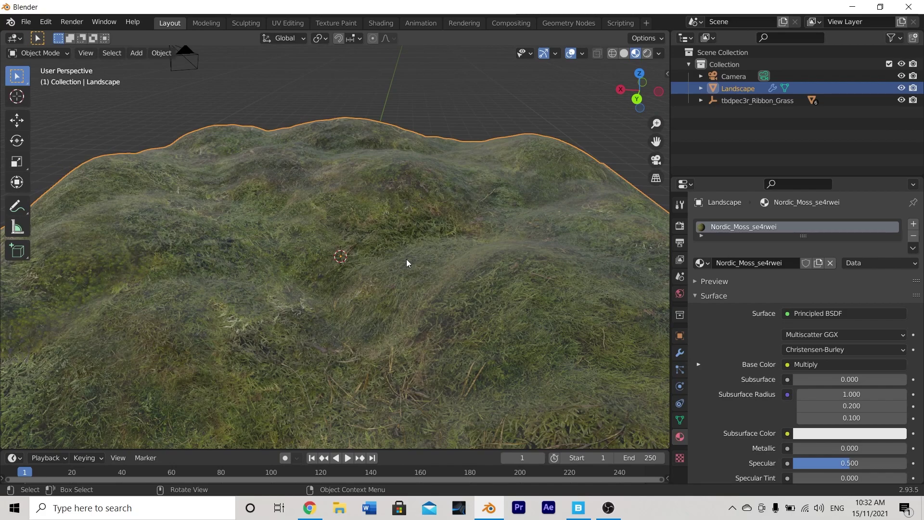
# In the UV Editing workspace, scale the Landscape UVs by 2, then go back to Layout
pyautogui.click(291, 20)
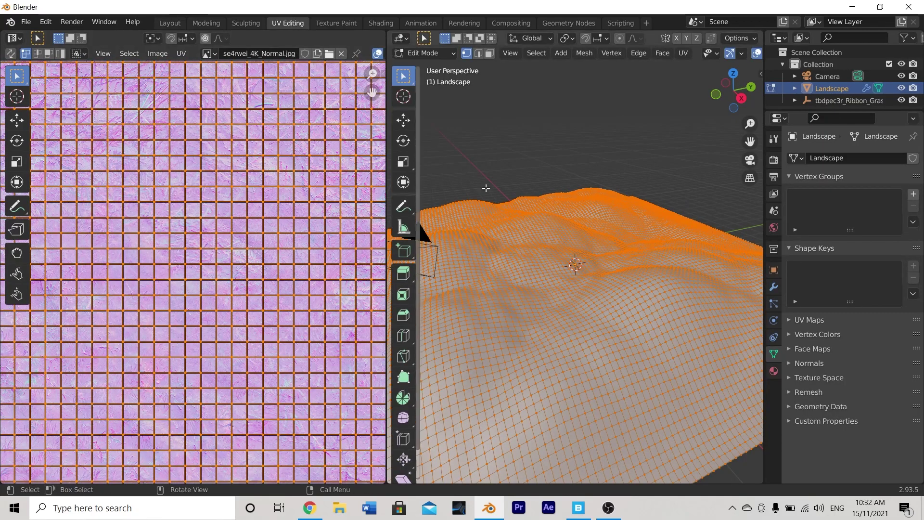
pyautogui.scroll(-6, 225, 231)
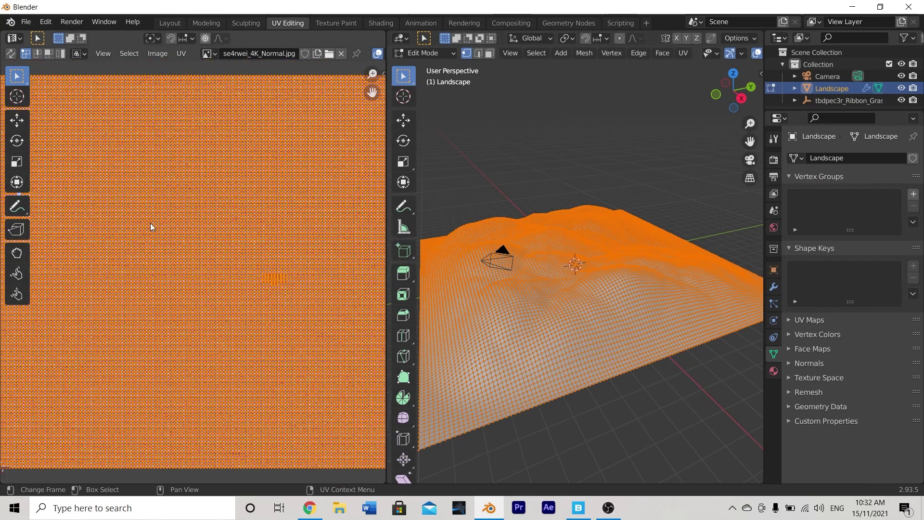
pyautogui.scroll(-3, 247, 202)
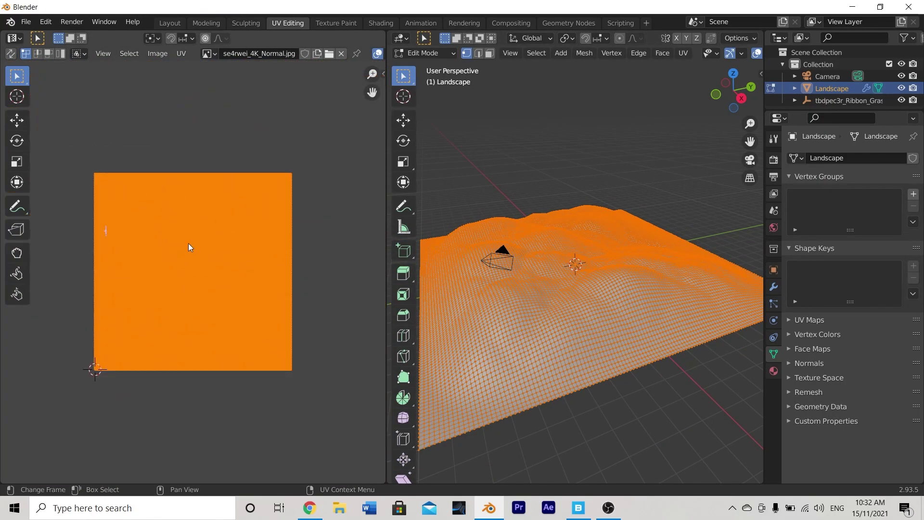
pyautogui.scroll(2, 201, 217)
pyautogui.scroll(-1, 200, 215)
pyautogui.scroll(1, 200, 215)
pyautogui.moveTo(201, 215); pyautogui.dragTo(204, 227, button='middle')
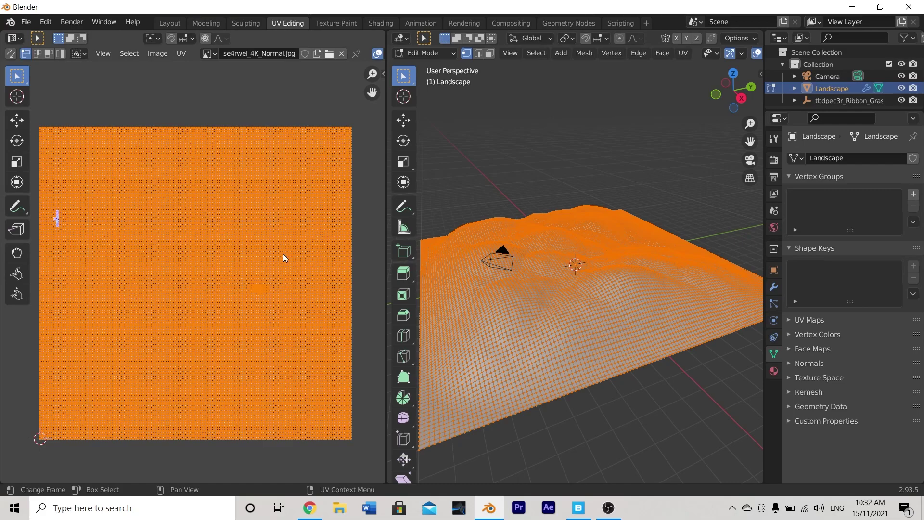
pyautogui.scroll(-2, 283, 254)
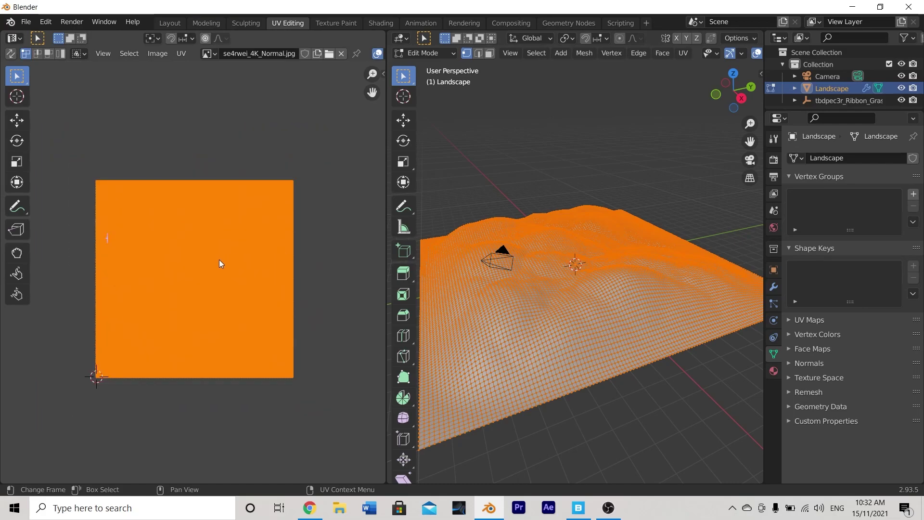
pyautogui.write('s2')
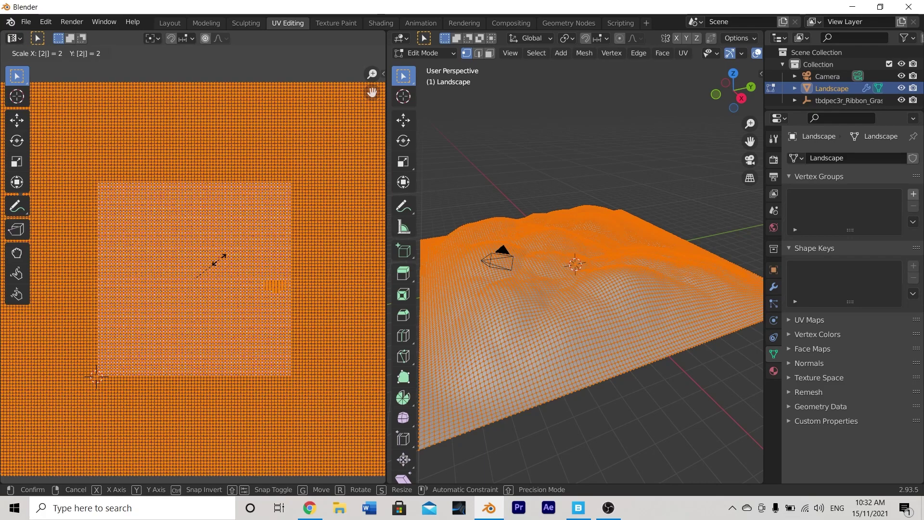
pyautogui.press('Return')
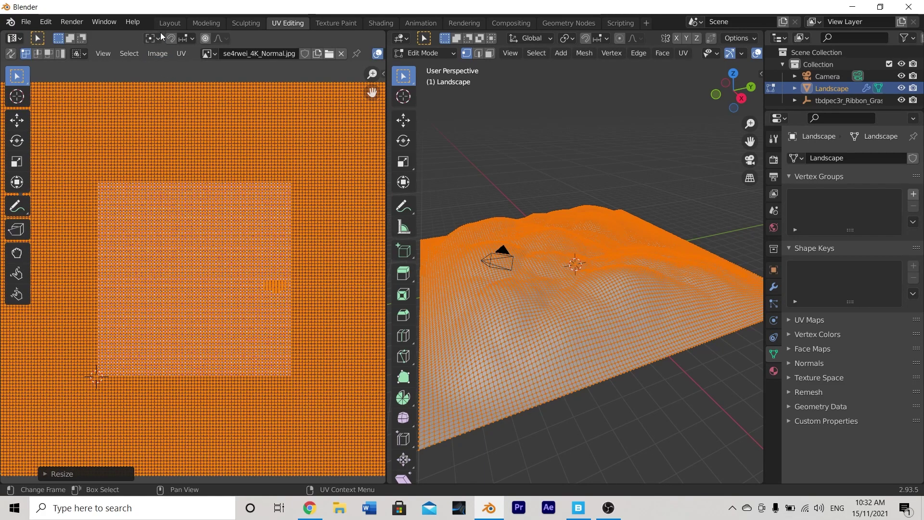
pyautogui.click(169, 22)
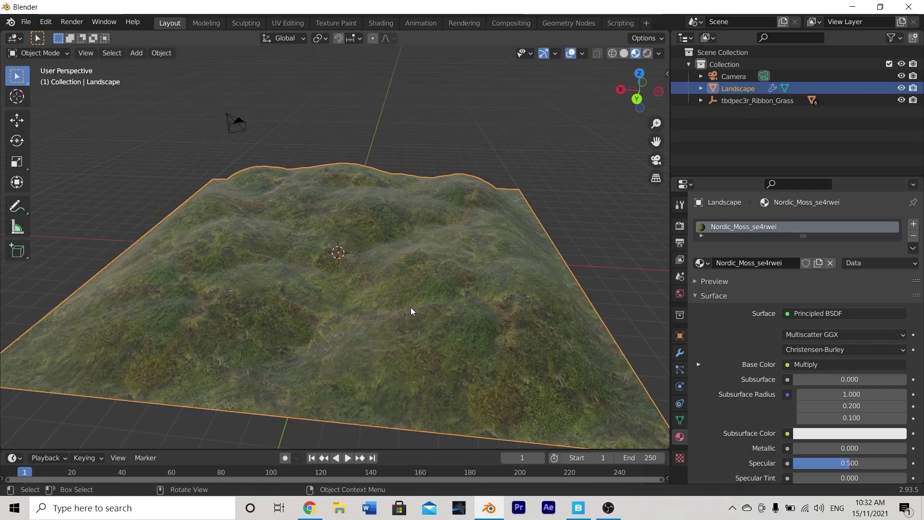
# Turn the hair particles' viewport display back on and view the hills in Rendered shading
pyautogui.moveTo(411, 307); pyautogui.dragTo(367, 228, button='middle')
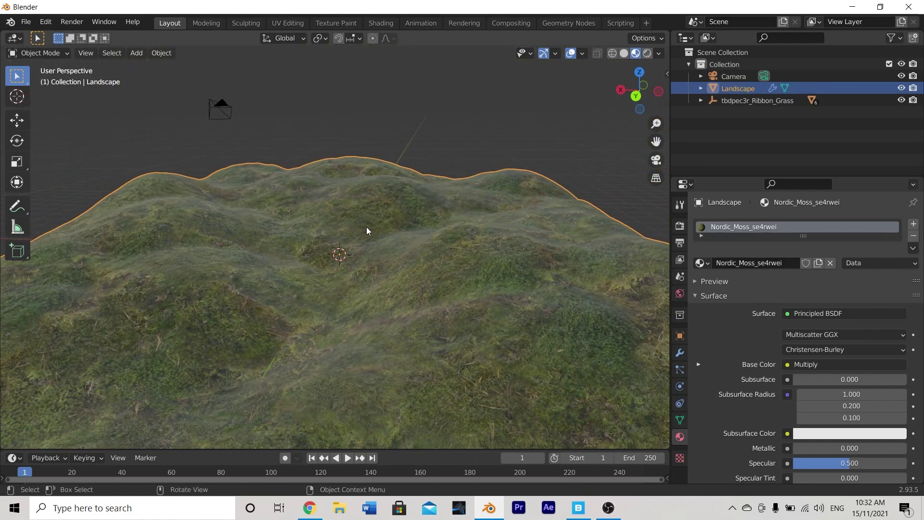
pyautogui.click(680, 369)
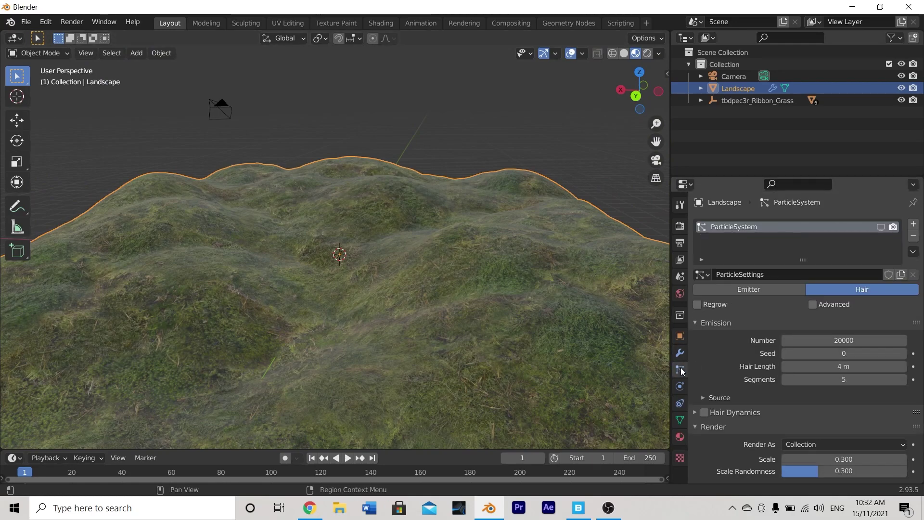
pyautogui.click(880, 227)
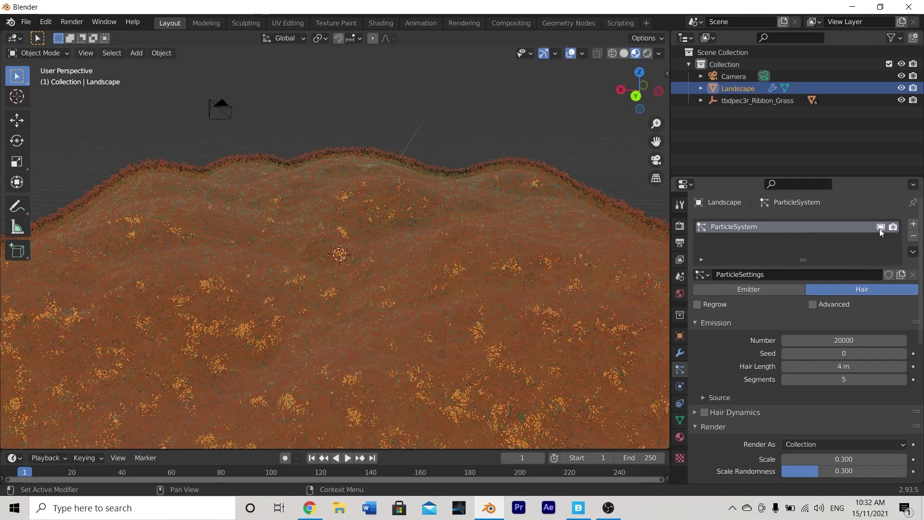
pyautogui.press('z')
pyautogui.click(588, 103)
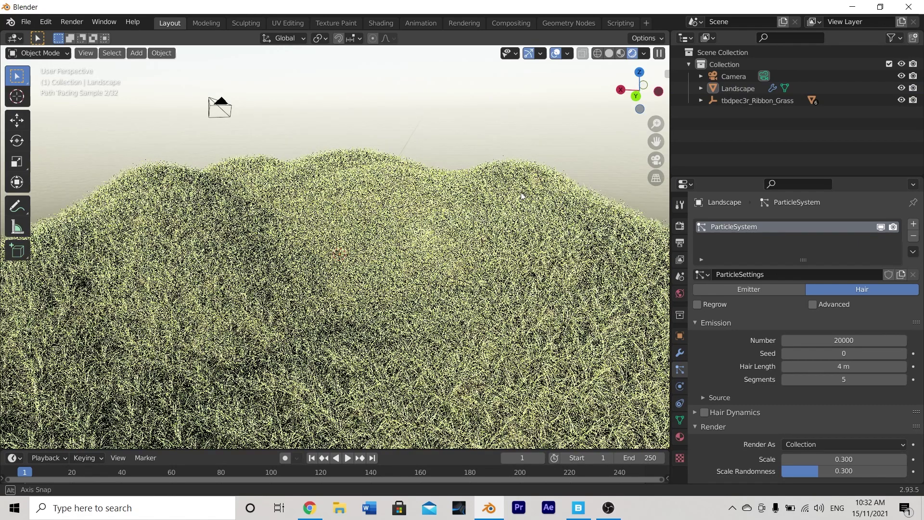
pyautogui.moveTo(538, 169); pyautogui.dragTo(506, 195, button='middle')
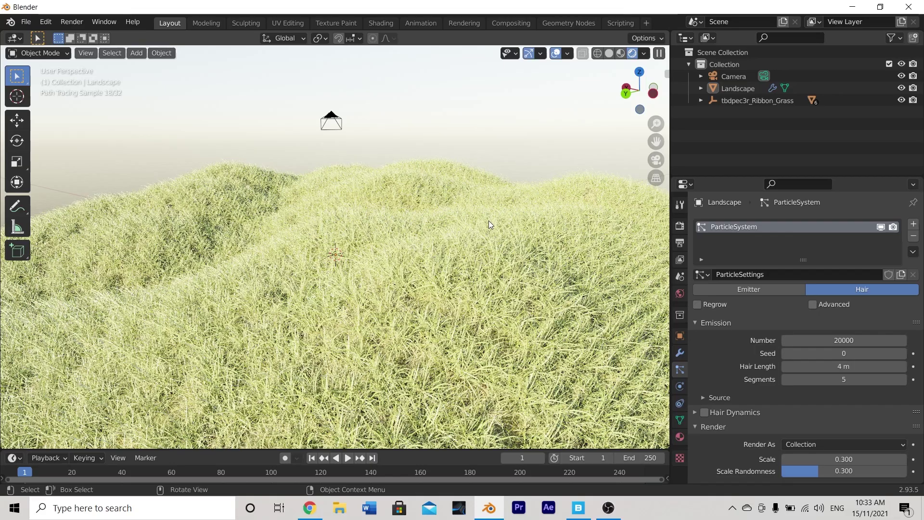
pyautogui.scroll(-2, 489, 222)
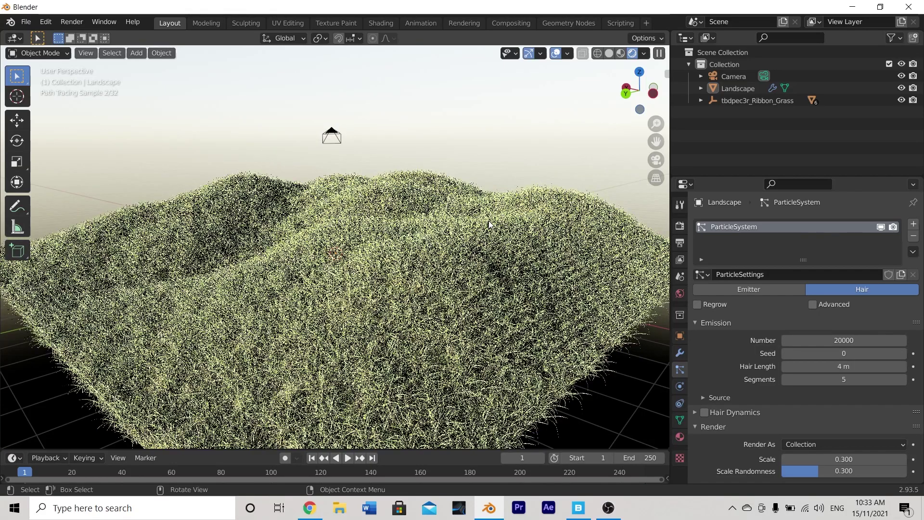
# Enable particle Rotation with Phase 0.168 and Randomize Phase 0.336, then switch to camera view
pyautogui.scroll(2, 489, 224)
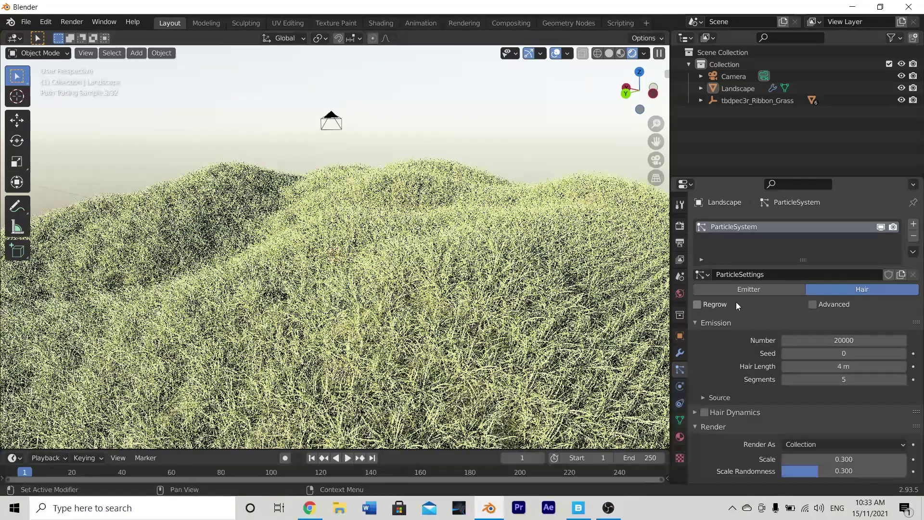
pyautogui.scroll(-10, 770, 381)
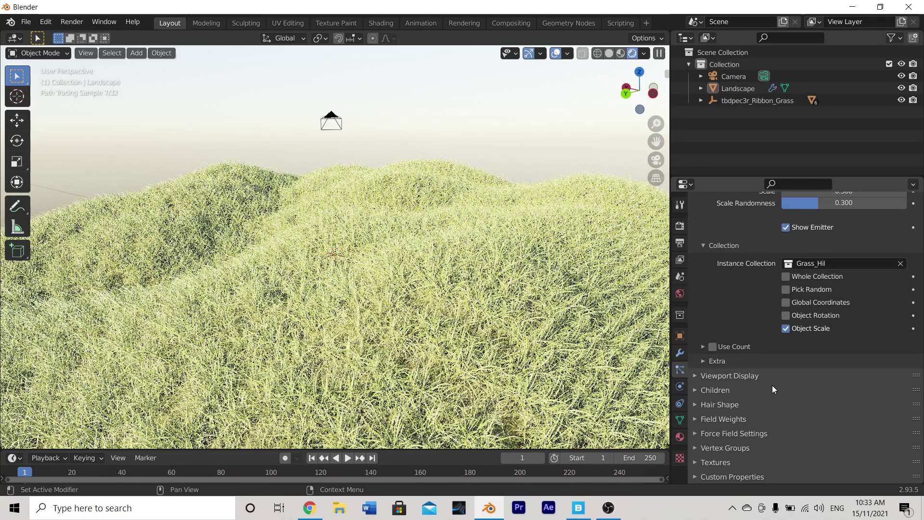
pyautogui.scroll(10, 747, 371)
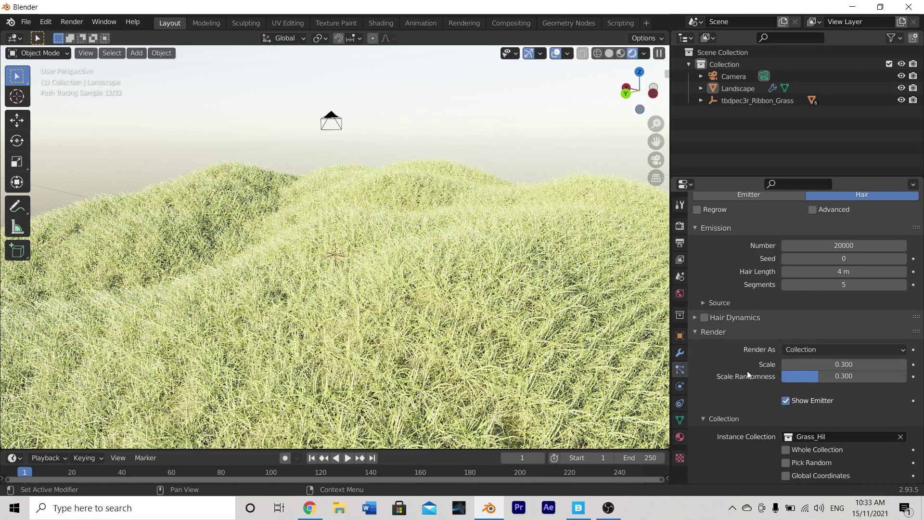
pyautogui.click(812, 248)
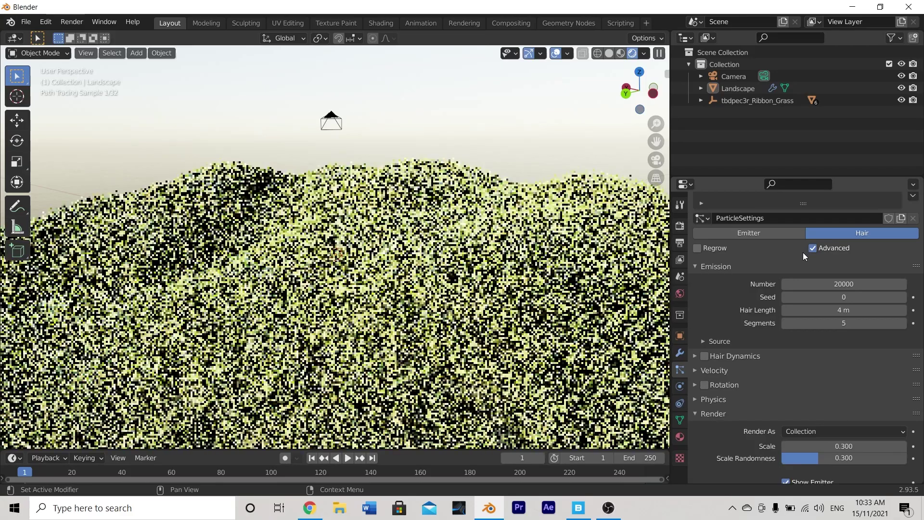
pyautogui.scroll(-4, 707, 313)
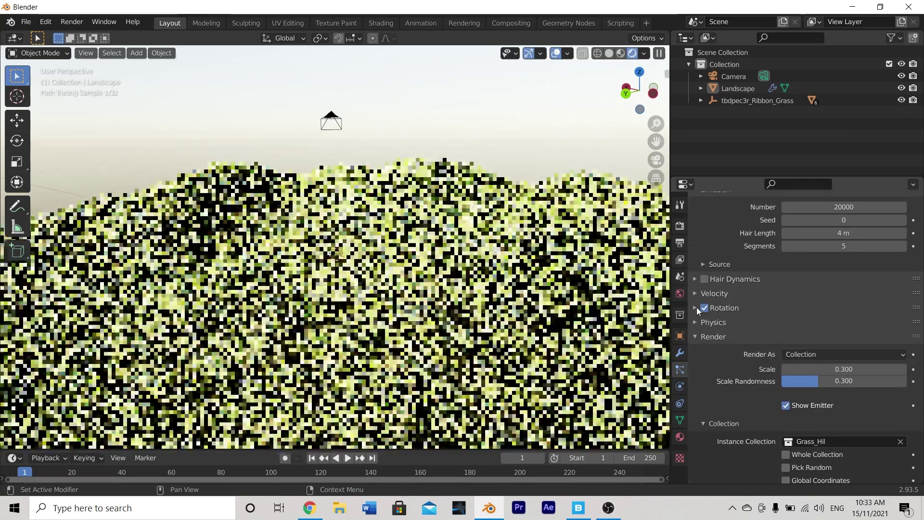
pyautogui.click(696, 308)
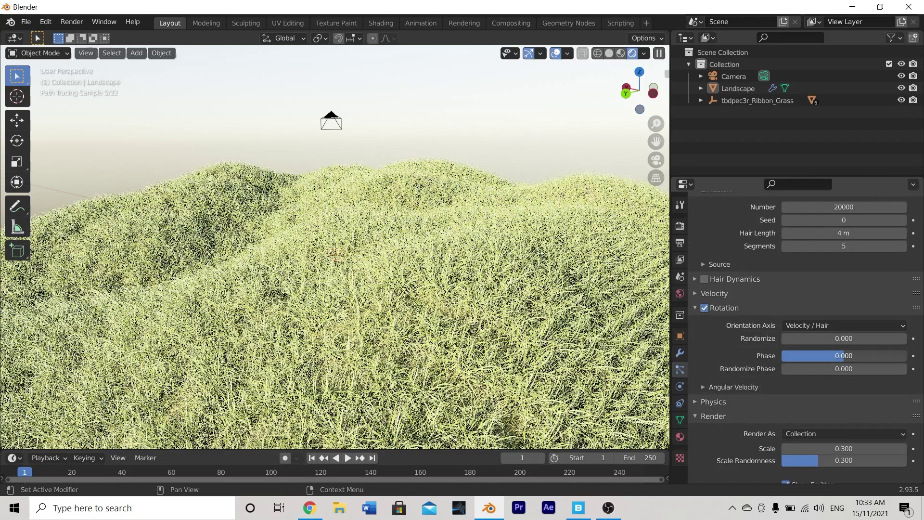
pyautogui.moveTo(843, 356)
pyautogui.mouseDown()
pyautogui.moveTo(859, 355)
pyautogui.moveTo(828, 369)
pyautogui.moveTo(840, 368)
pyautogui.mouseUp()
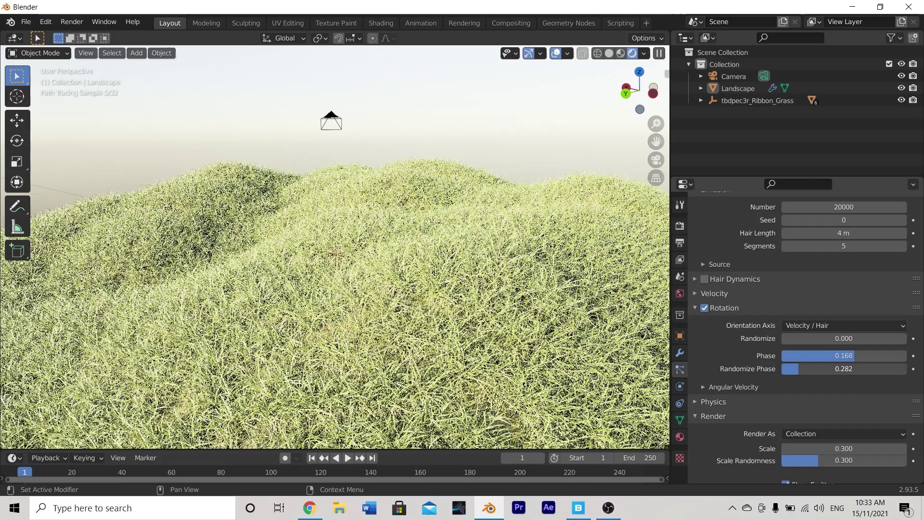
pyautogui.moveTo(840, 369); pyautogui.dragTo(847, 368)
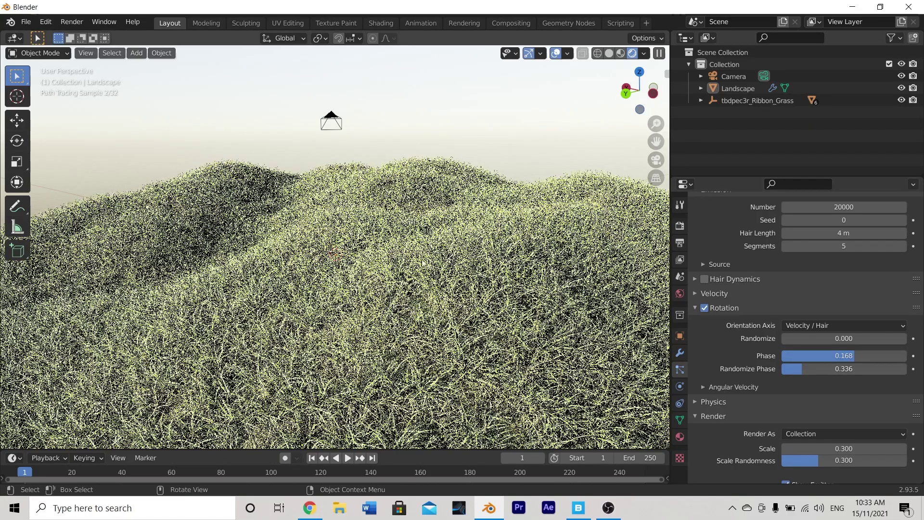
pyautogui.scroll(-3, 538, 274)
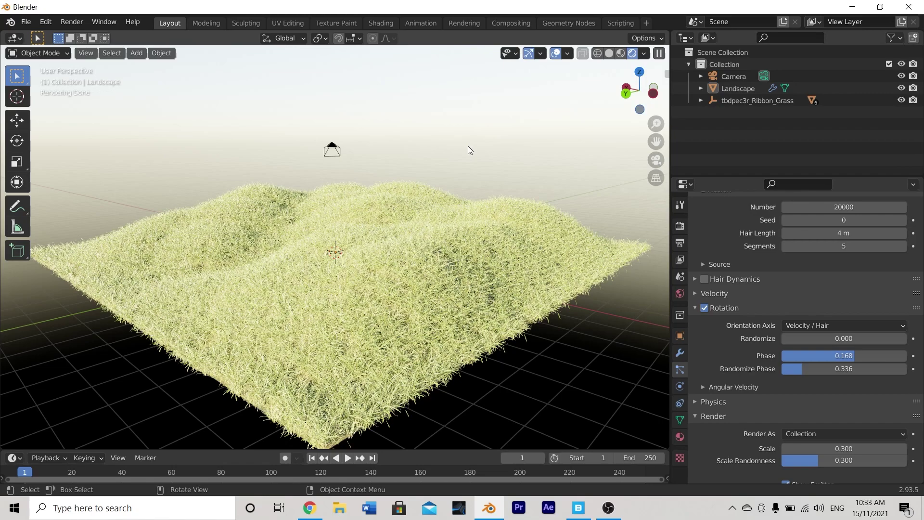
pyautogui.press('KP_0')
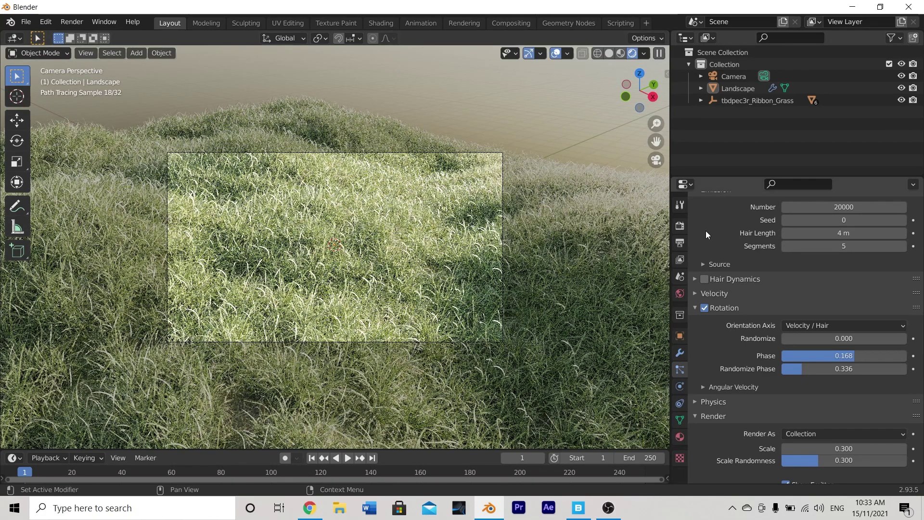
# Enable Render Region in Output Properties and enlarge the camera frame to fill the viewport
pyautogui.click(680, 244)
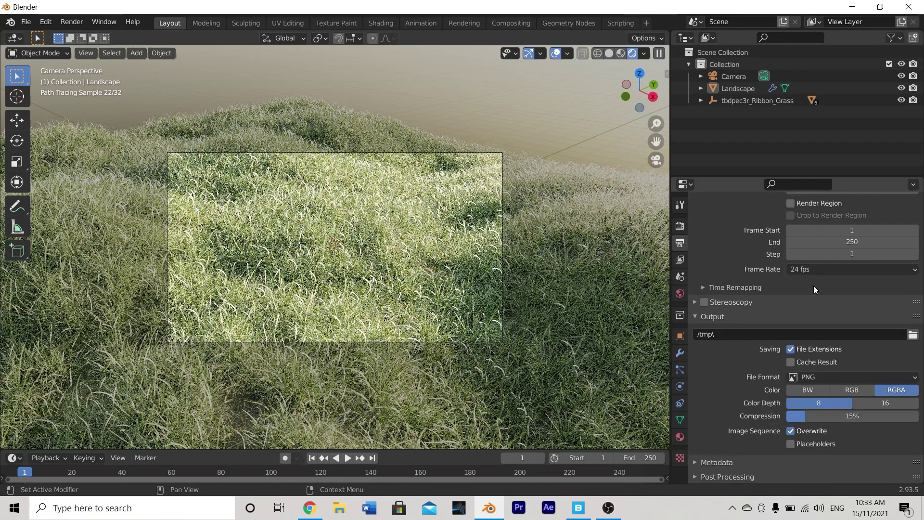
pyautogui.scroll(5, 767, 315)
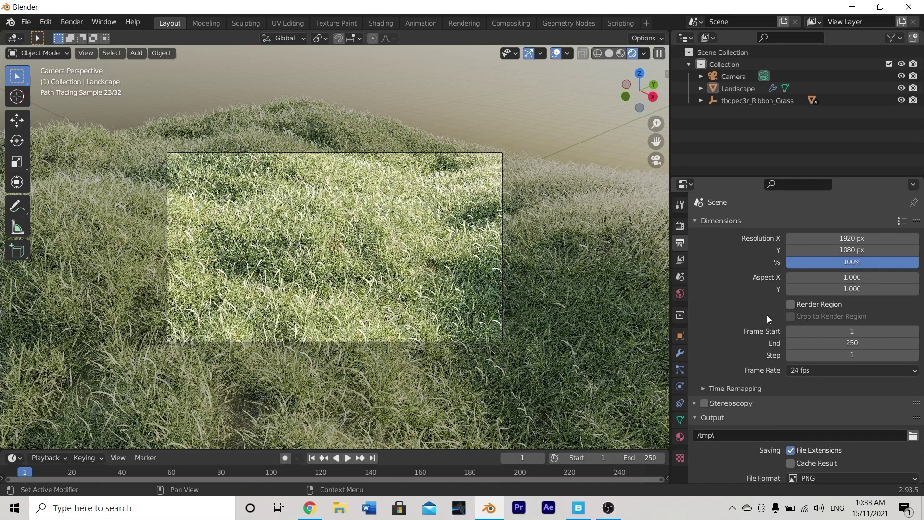
pyautogui.click(791, 304)
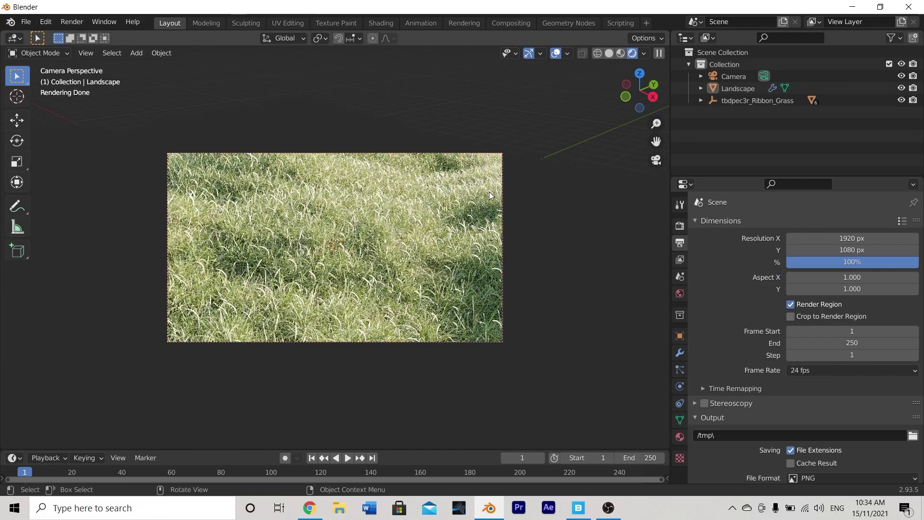
pyautogui.hotkey('ctrl', 'alt', 'b')
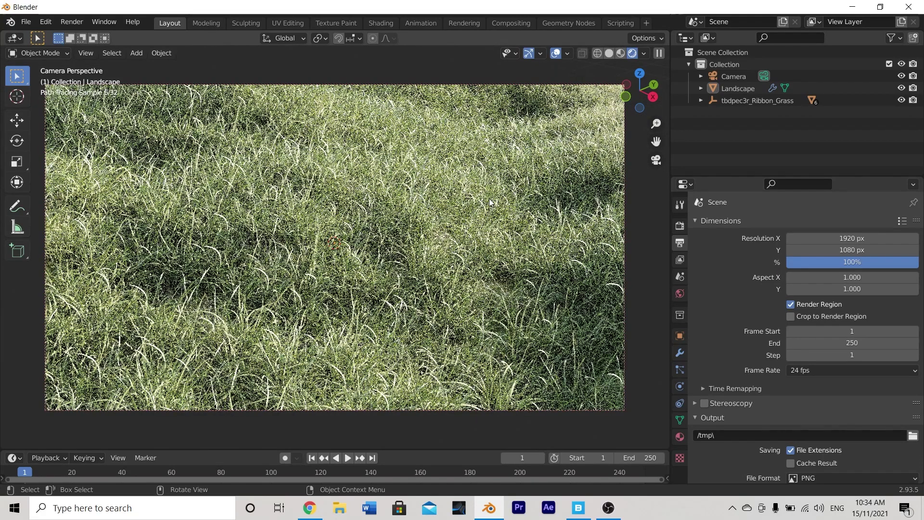
# Select the camera and enable Depth of Field in its camera data settings
pyautogui.click(432, 85)
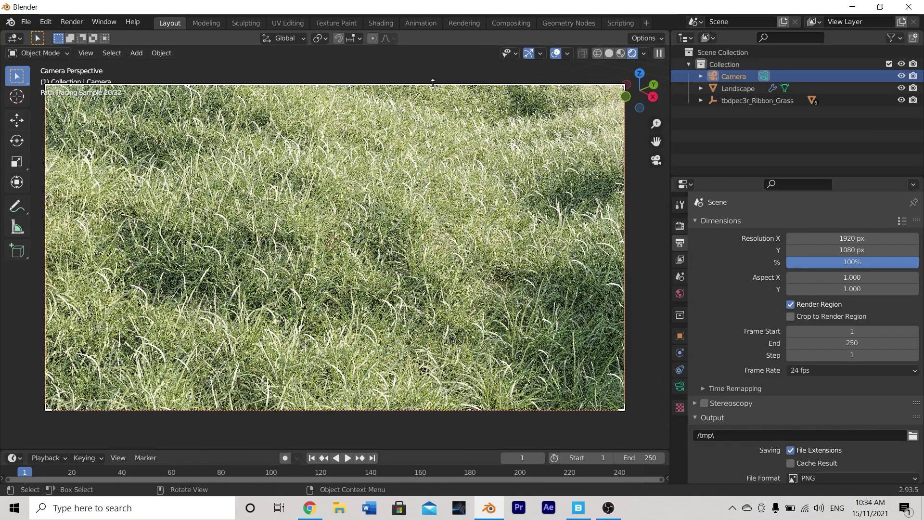
pyautogui.click(680, 386)
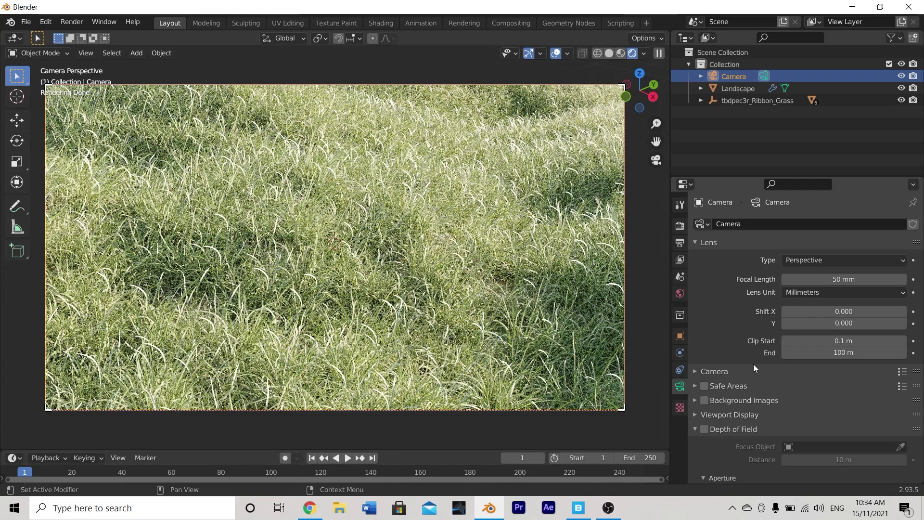
pyautogui.scroll(-4, 753, 363)
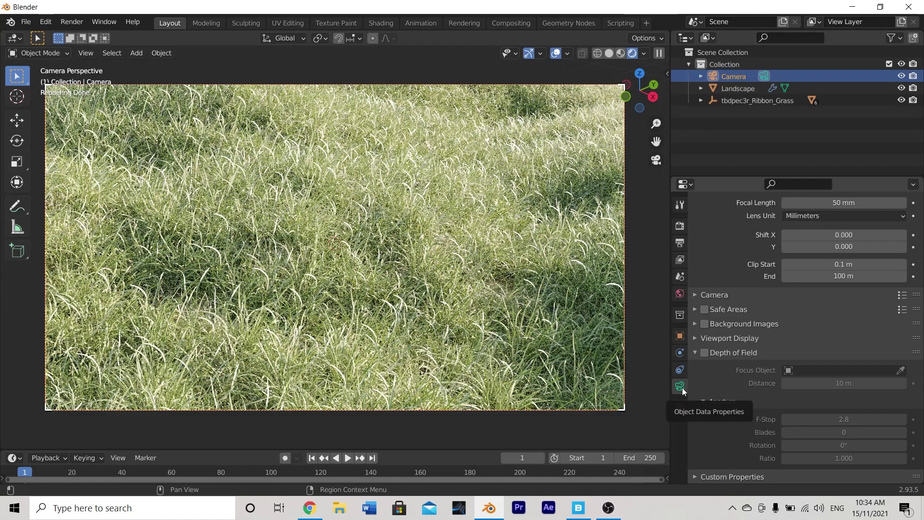
pyautogui.click(704, 353)
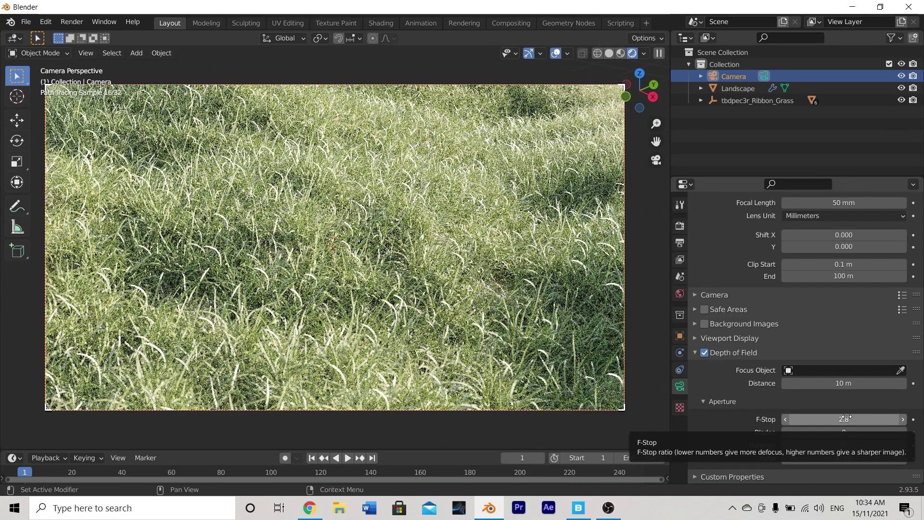
# Set the focus distance to 6.4 m and the F-Stop to 2.0
pyautogui.click(846, 417)
pyautogui.write('0.1')
pyautogui.press('Return')
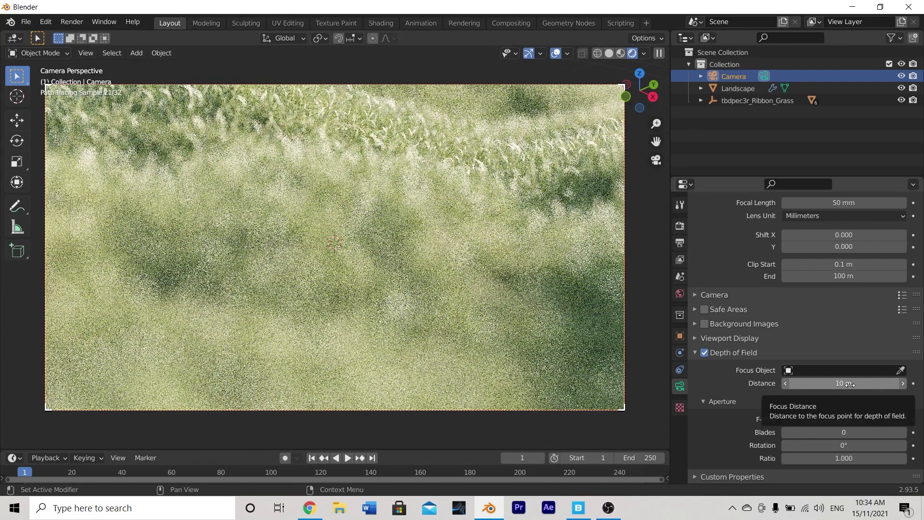
pyautogui.moveTo(789, 383); pyautogui.dragTo(744, 383)
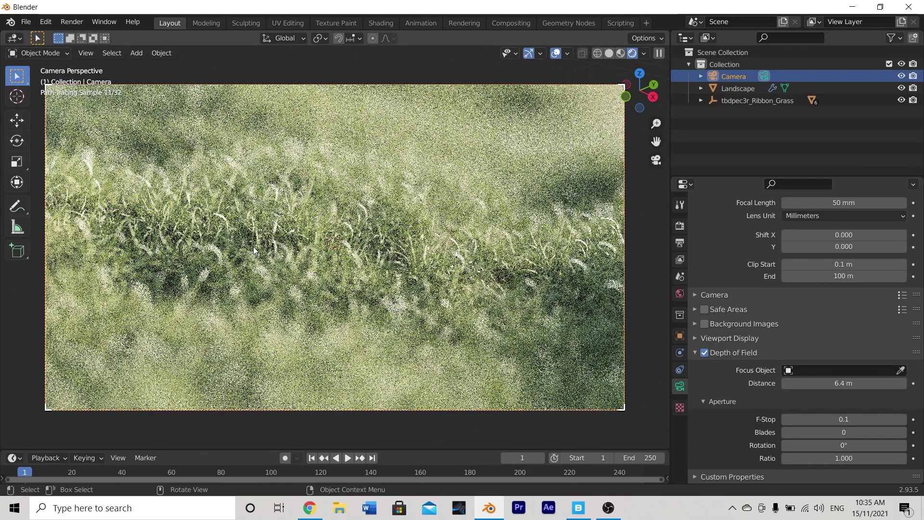
pyautogui.click(833, 419)
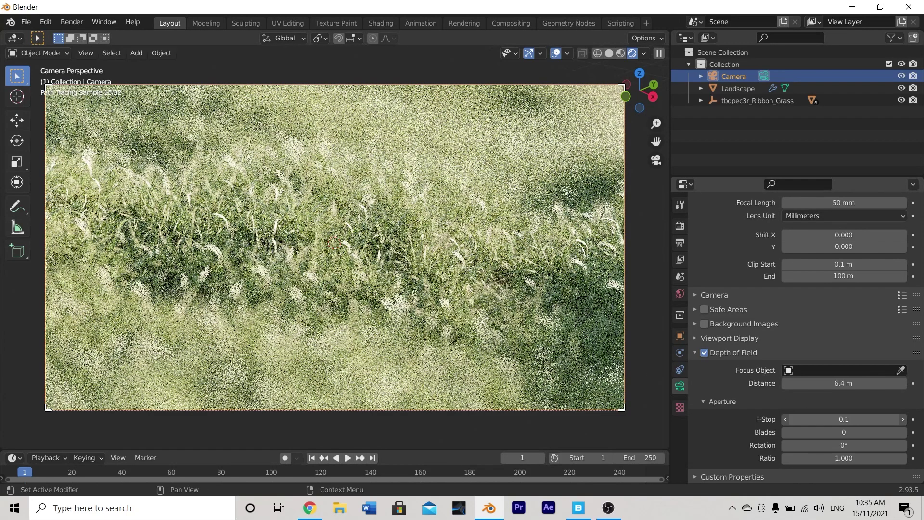
pyautogui.write('1')
pyautogui.press('Return')
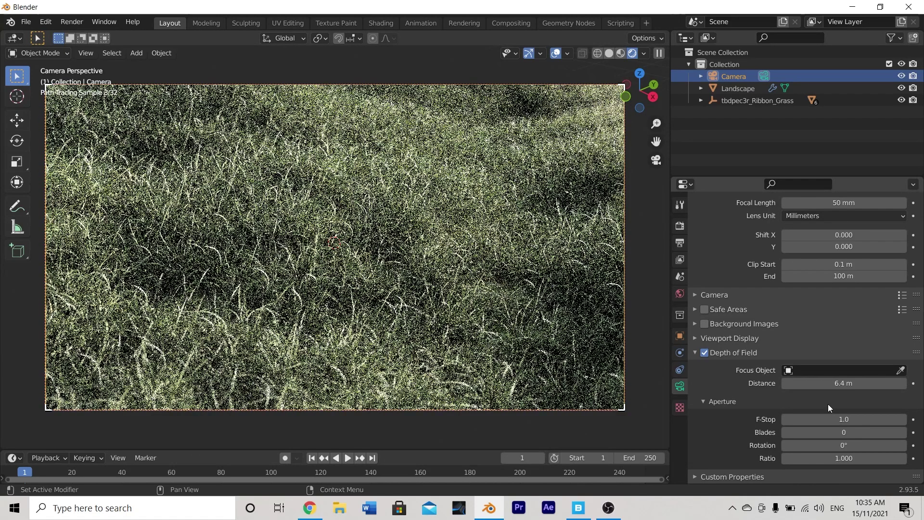
pyautogui.click(827, 419)
pyautogui.write('2')
pyautogui.press('Return')
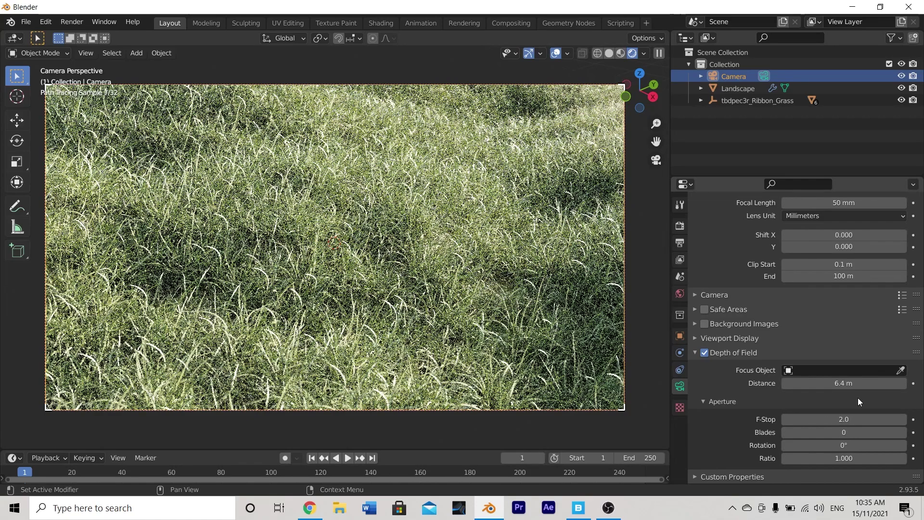
# In Render Properties, set the Color Management Look to Very High Contrast under Filmic
pyautogui.click(681, 226)
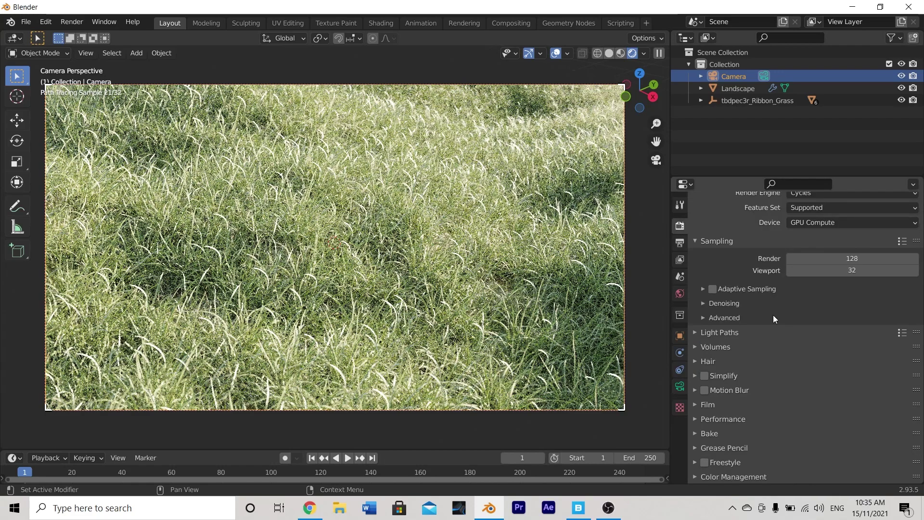
pyautogui.scroll(-1, 779, 337)
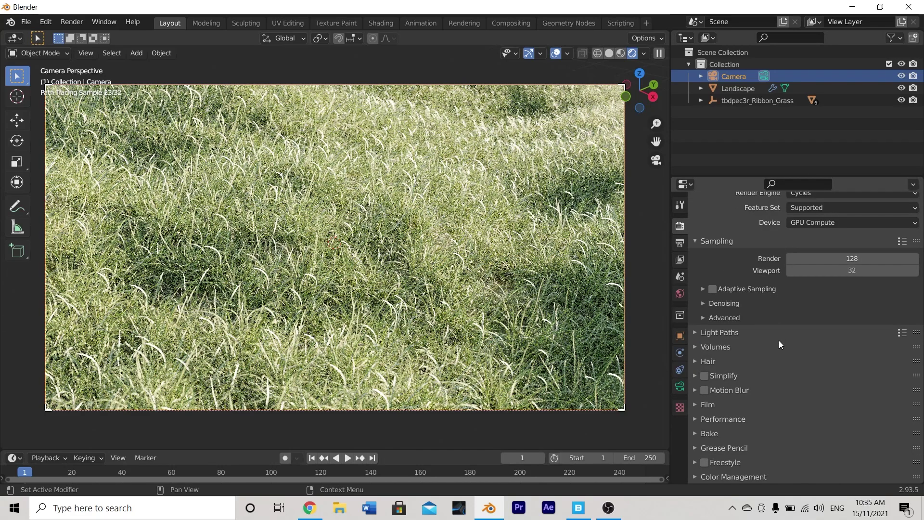
pyautogui.click(711, 477)
pyautogui.scroll(-5, 735, 379)
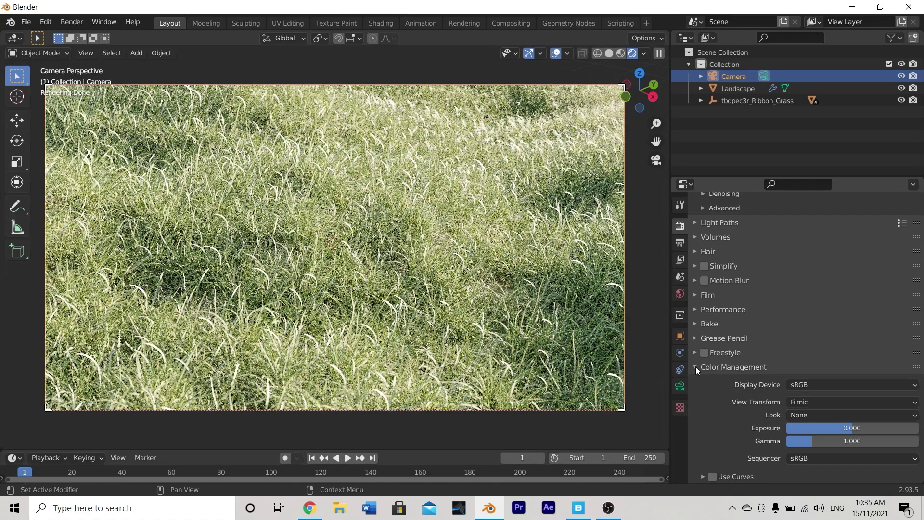
pyautogui.click(809, 414)
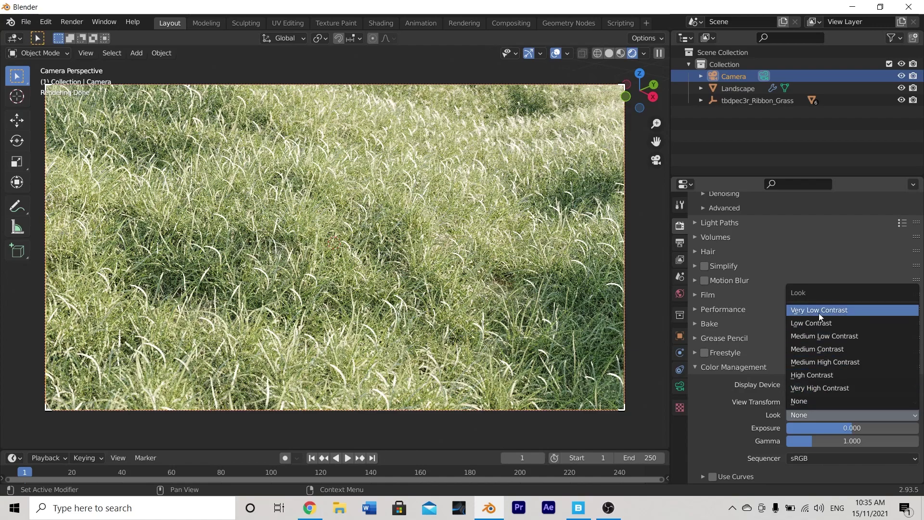
pyautogui.click(819, 388)
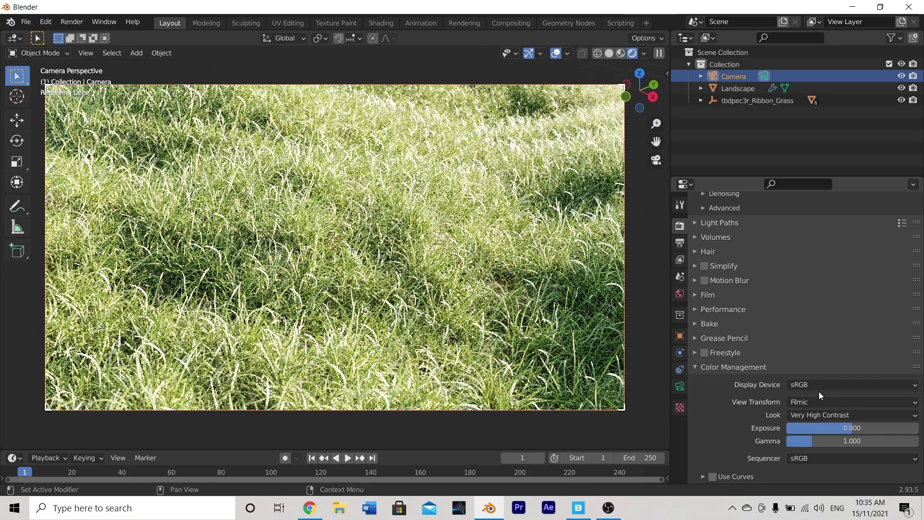
# Set Cycles render samples to 50 and enable Adaptive Sampling
pyautogui.scroll(8, 807, 385)
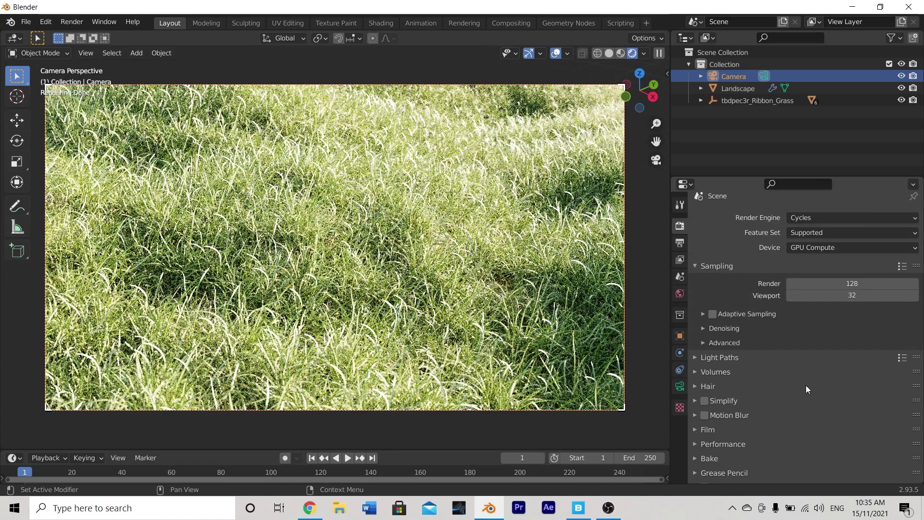
pyautogui.click(841, 284)
pyautogui.write('50')
pyautogui.press('Return')
pyautogui.click(713, 314)
# Enable render denoising using the OptiX denoiser
pyautogui.click(705, 329)
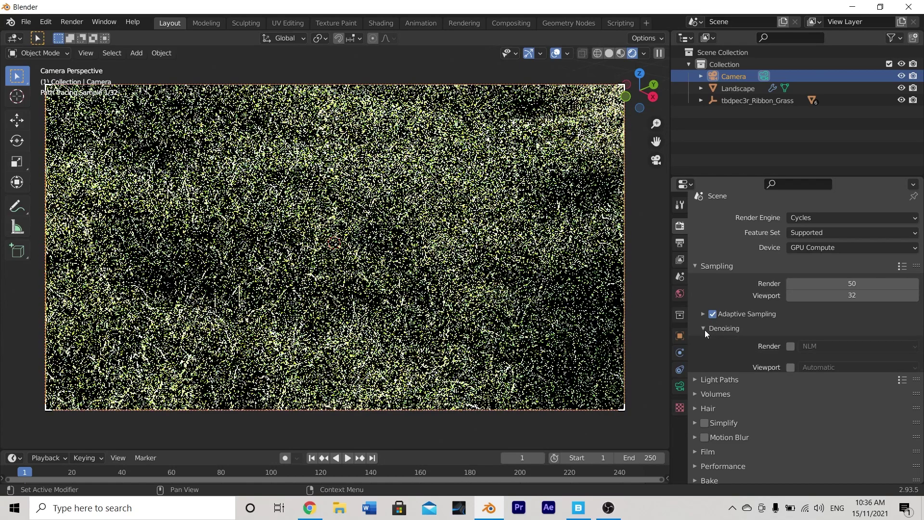
pyautogui.click(790, 346)
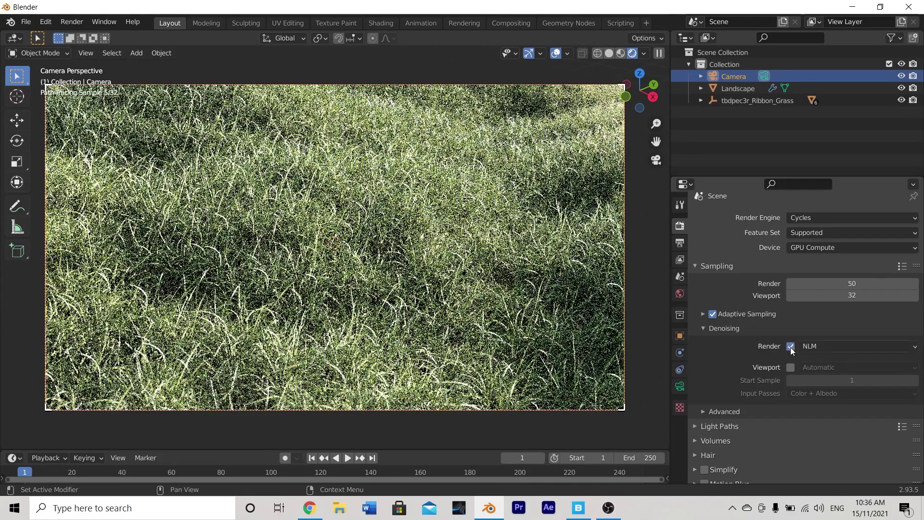
pyautogui.click(817, 347)
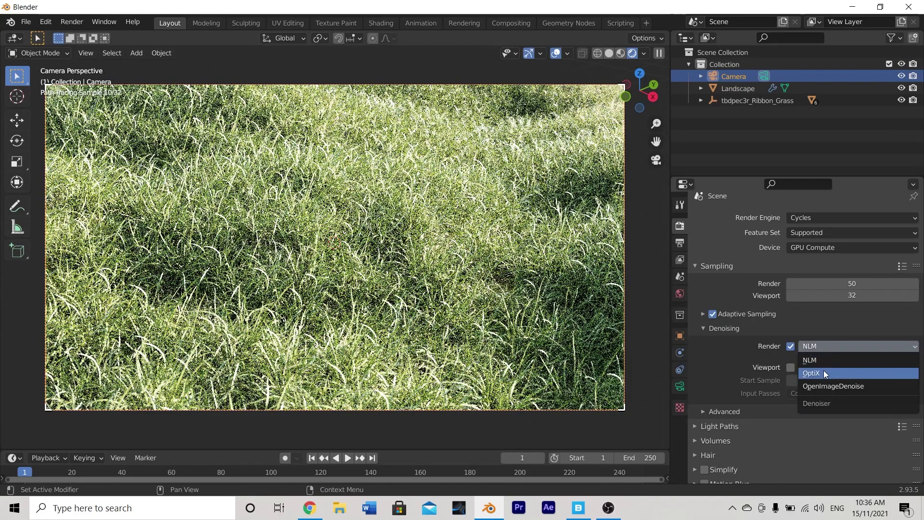
pyautogui.click(824, 370)
pyautogui.scroll(-4, 698, 269)
pyautogui.click(698, 255)
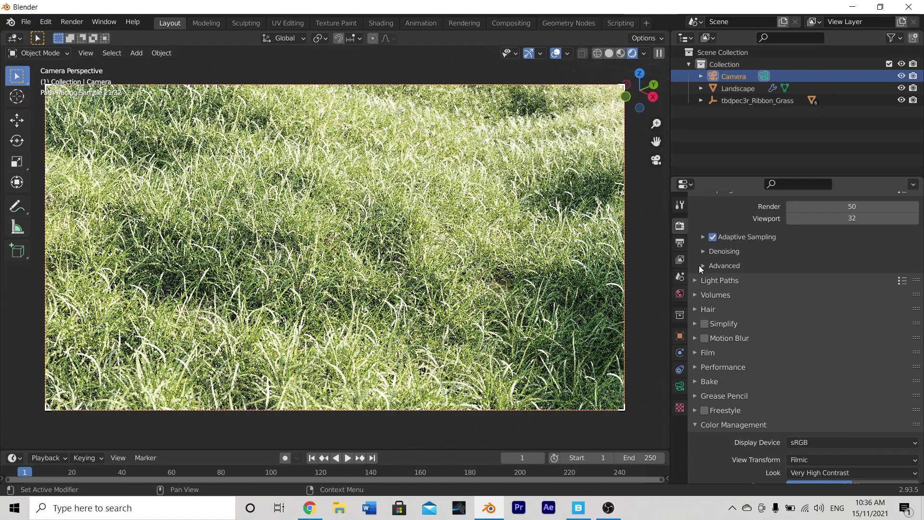
# Set the Performance tile size to 256 × 256 px, up from 64 px
pyautogui.click(710, 368)
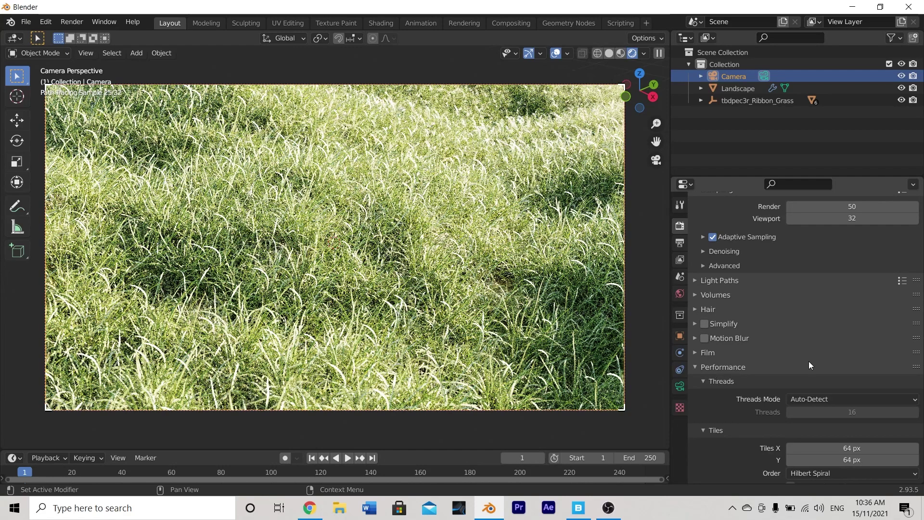
pyautogui.scroll(-3, 809, 364)
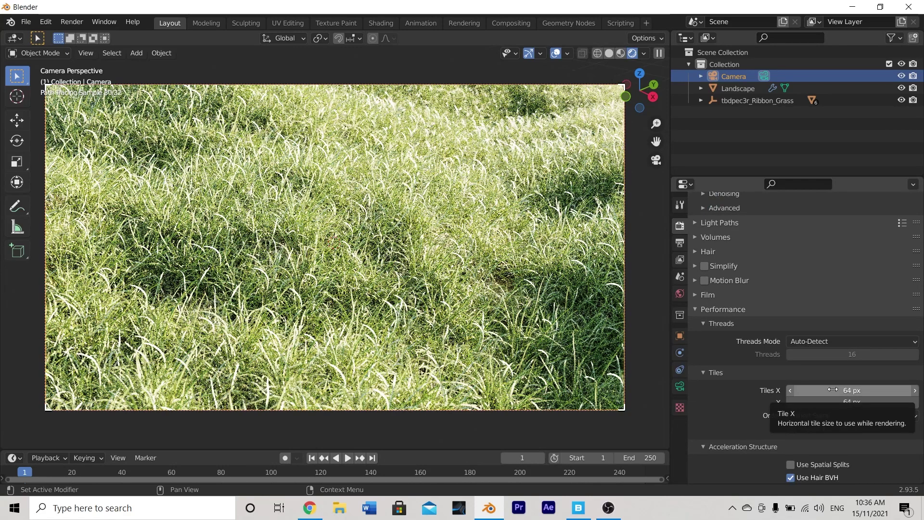
pyautogui.click(833, 389)
pyautogui.write('256')
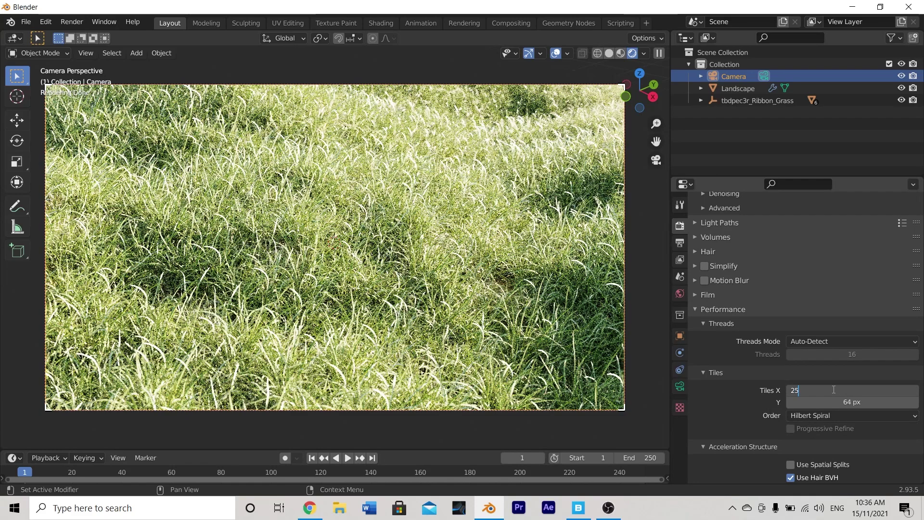
pyautogui.click(838, 402)
pyautogui.write('256')
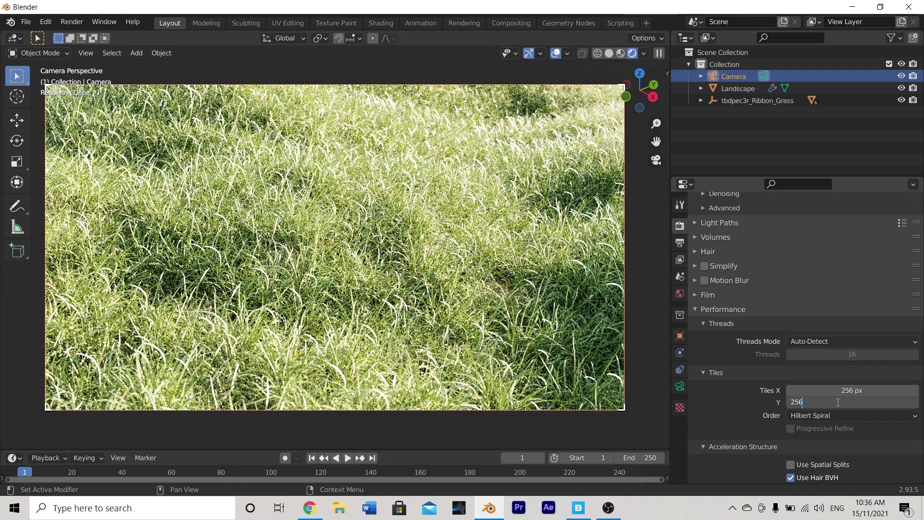
pyautogui.press('Return')
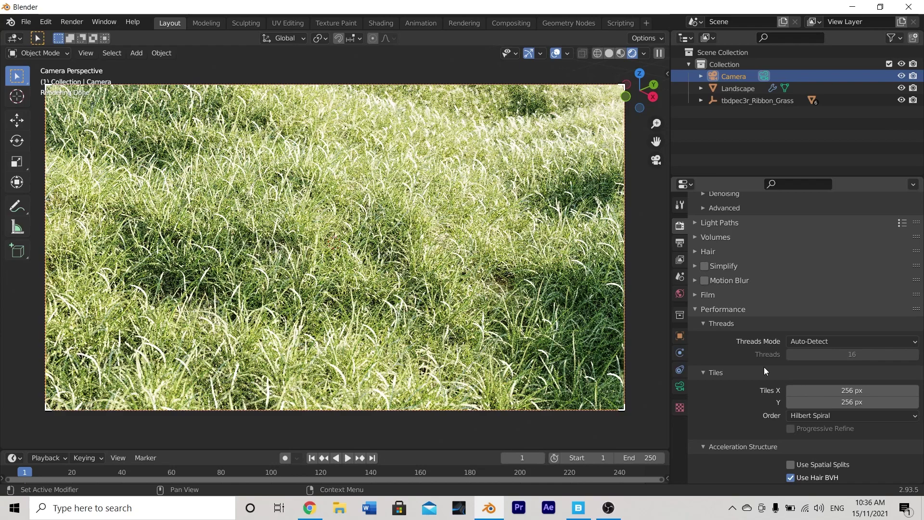
pyautogui.scroll(6, 772, 365)
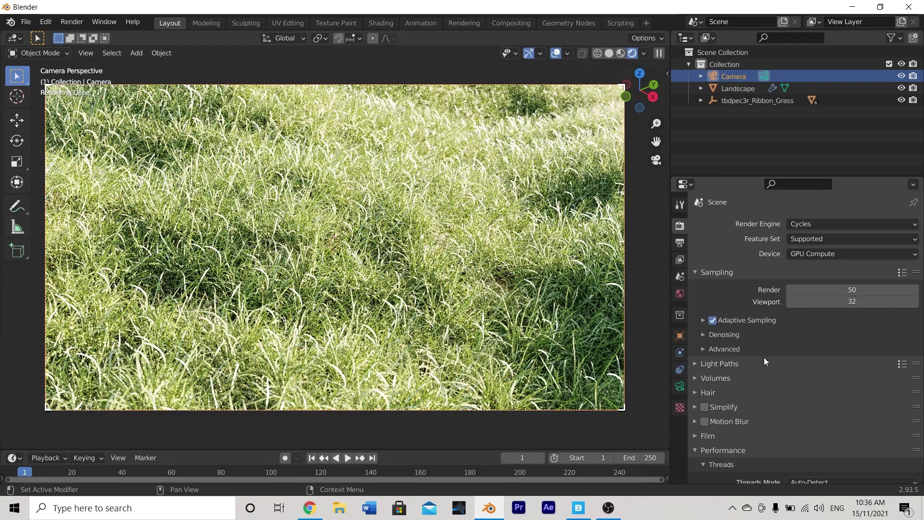
# Change the output resolution from 1920 × 1080 to 3840 × 2160 px
pyautogui.click(679, 243)
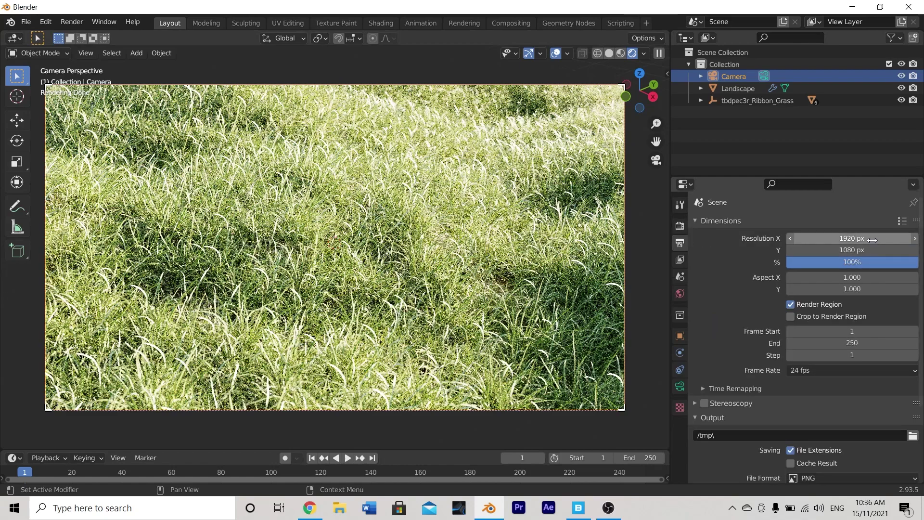
pyautogui.click(873, 239)
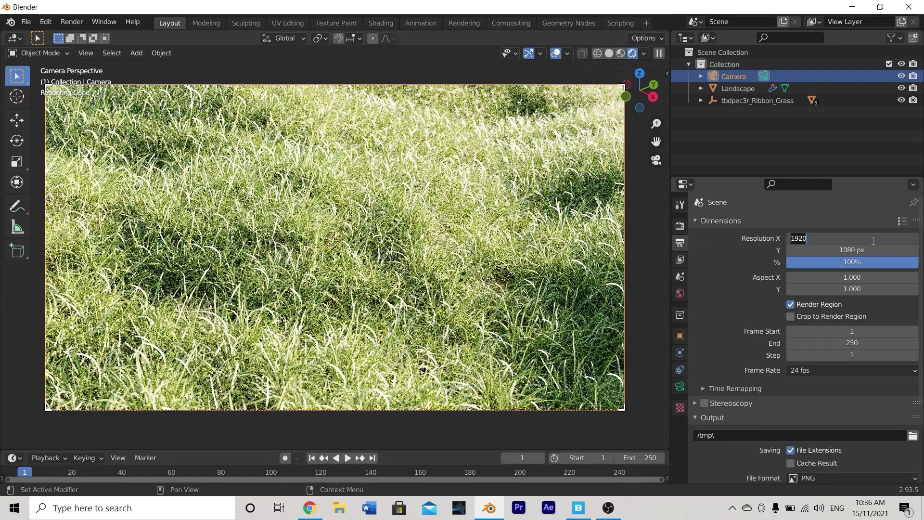
pyautogui.write('3840')
pyautogui.click(852, 250)
pyautogui.write('2160')
pyautogui.press('Return')
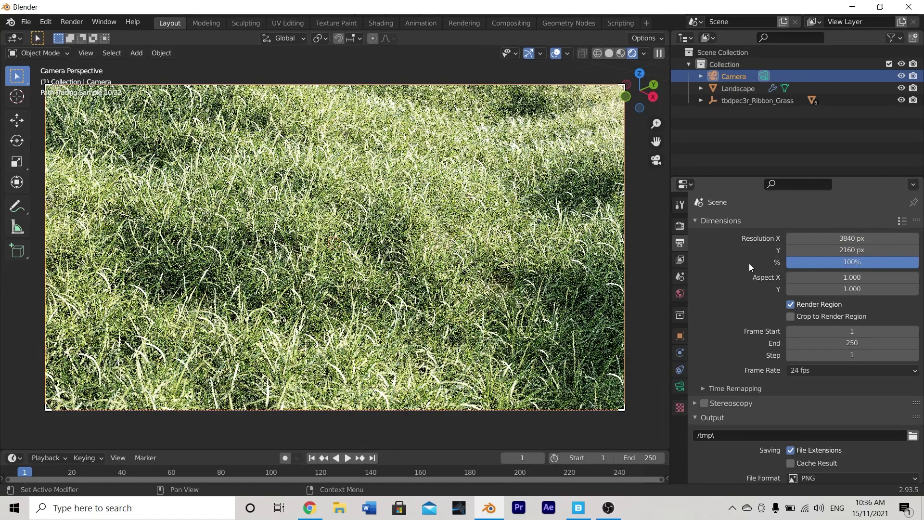
# Set the camera's focal length to 100 mm
pyautogui.click(679, 389)
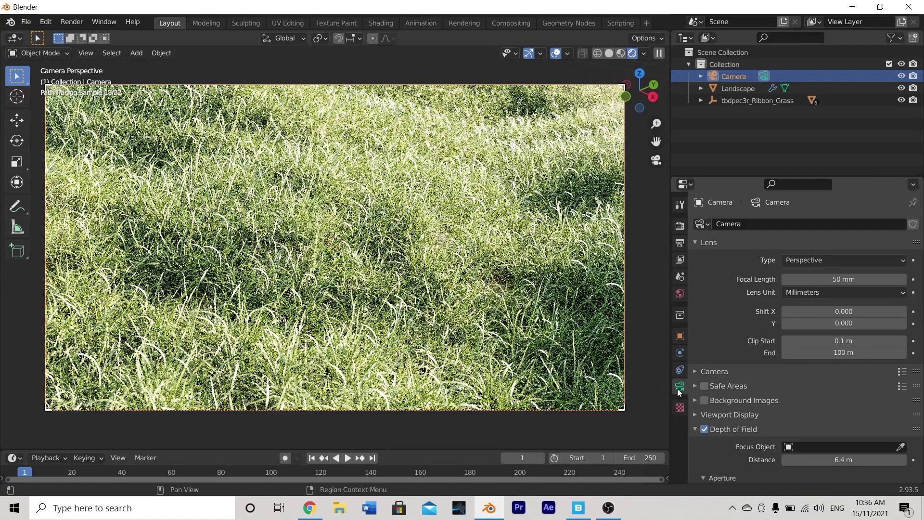
pyautogui.click(826, 280)
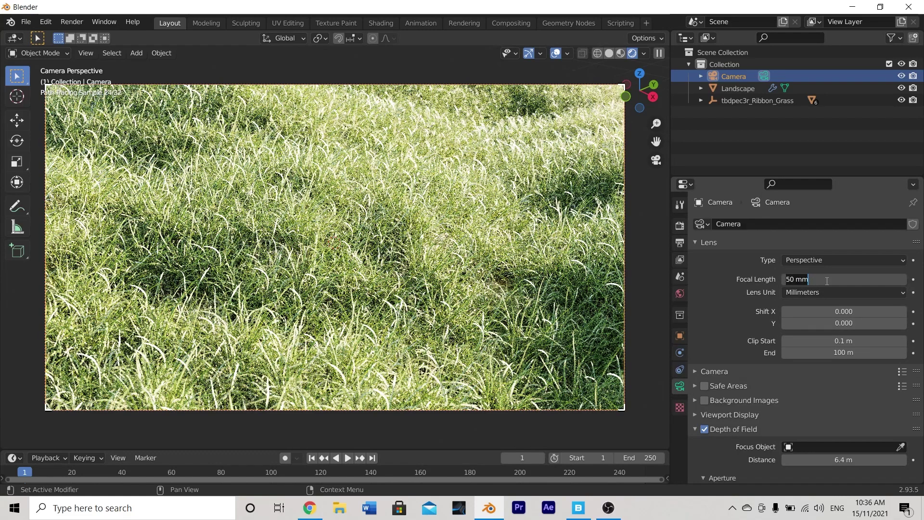
pyautogui.write('100')
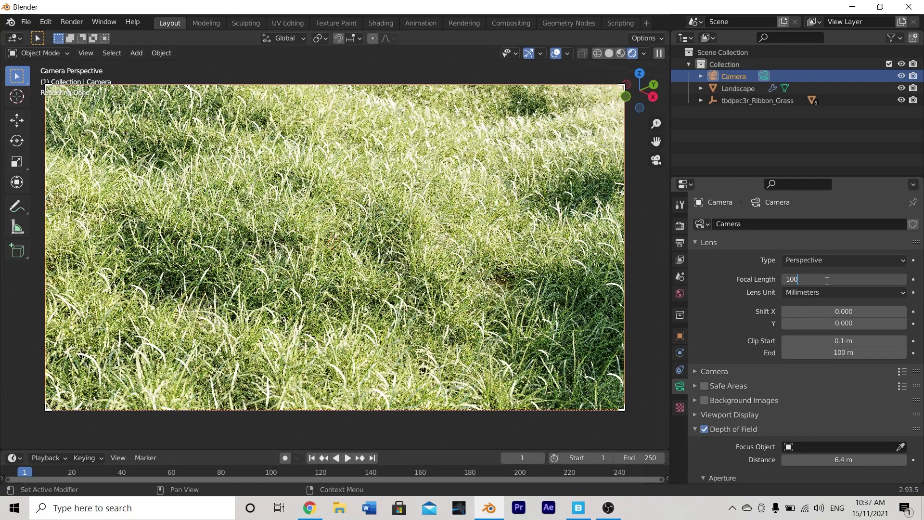
pyautogui.press('Return')
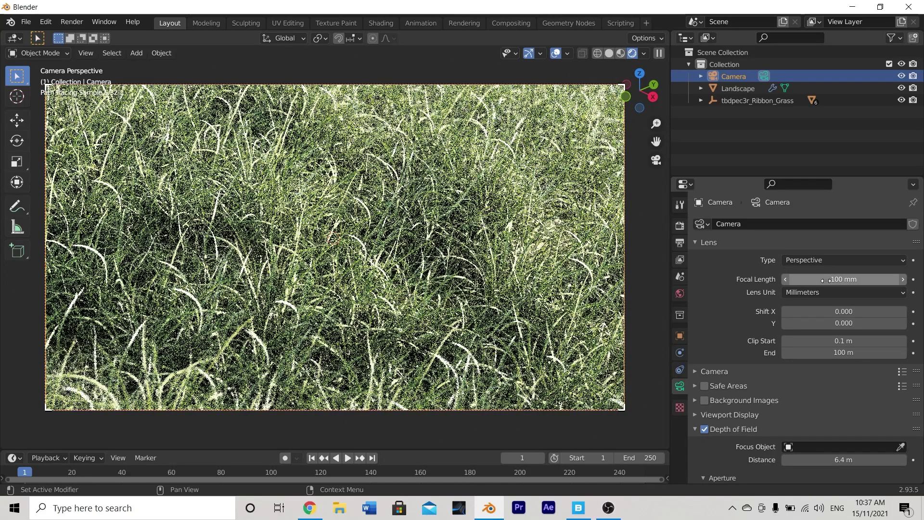
# Revert the focal length to 50 mm and switch the viewport to Solid shading
pyautogui.click(826, 280)
pyautogui.write('50')
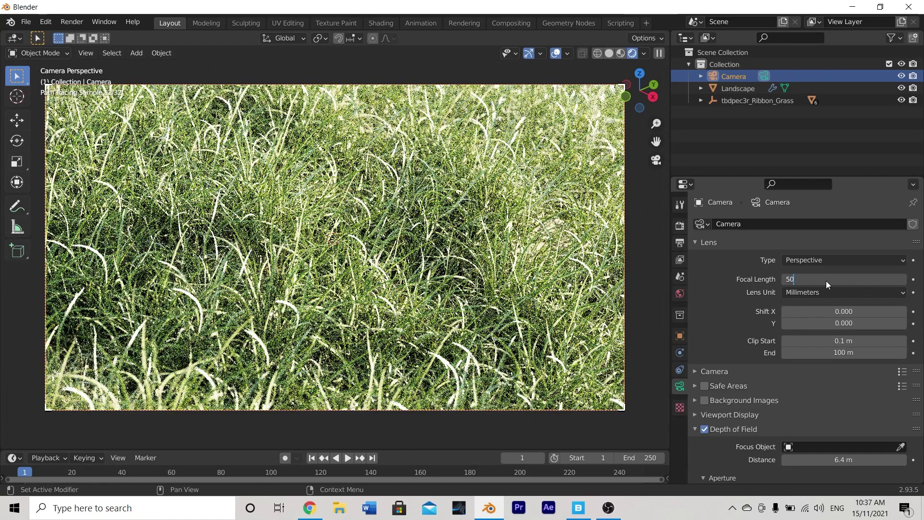
pyautogui.press('Return')
pyautogui.click(609, 53)
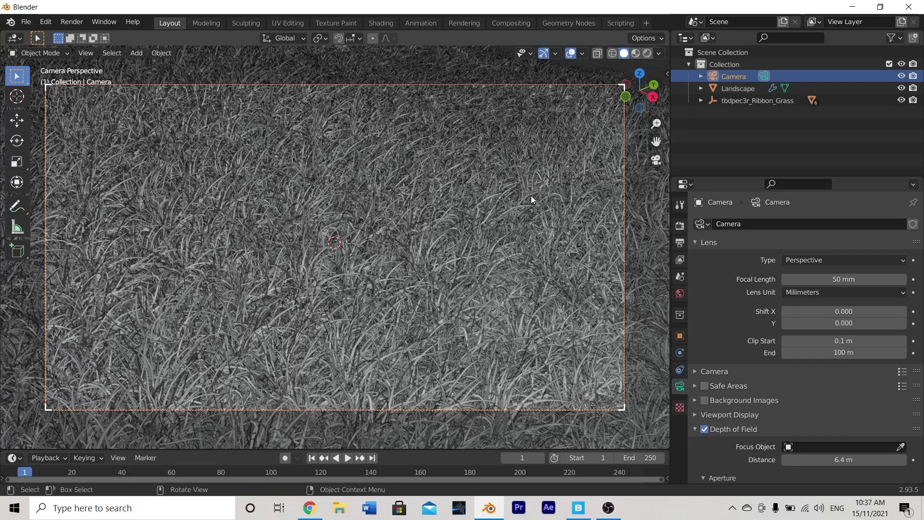
# Render frame 1 of the grass scene at 4K with F12
pyautogui.press('F12')
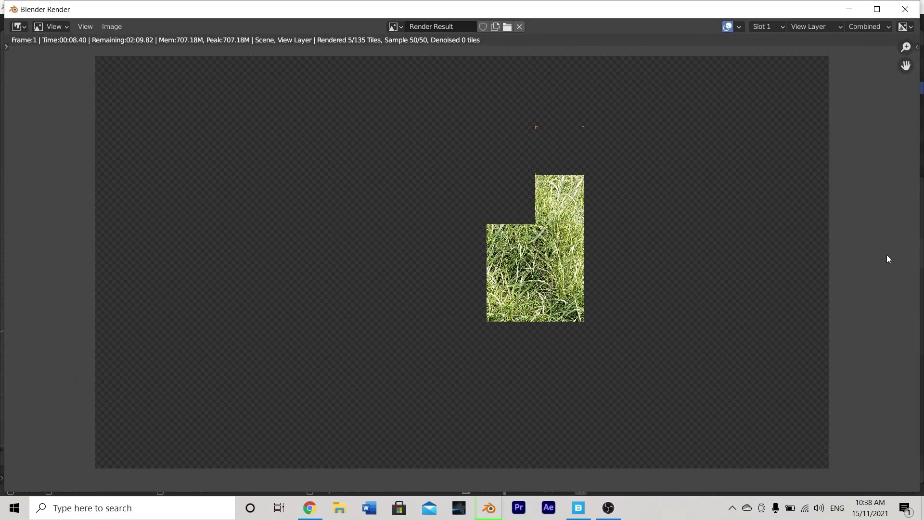